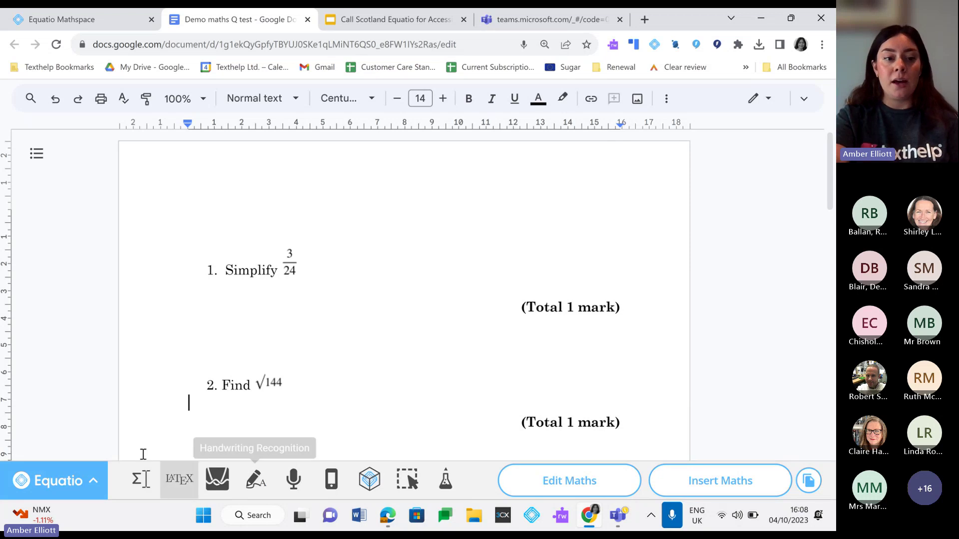
- Put the typing position just below question 1 in the test paper
click(98, 490)
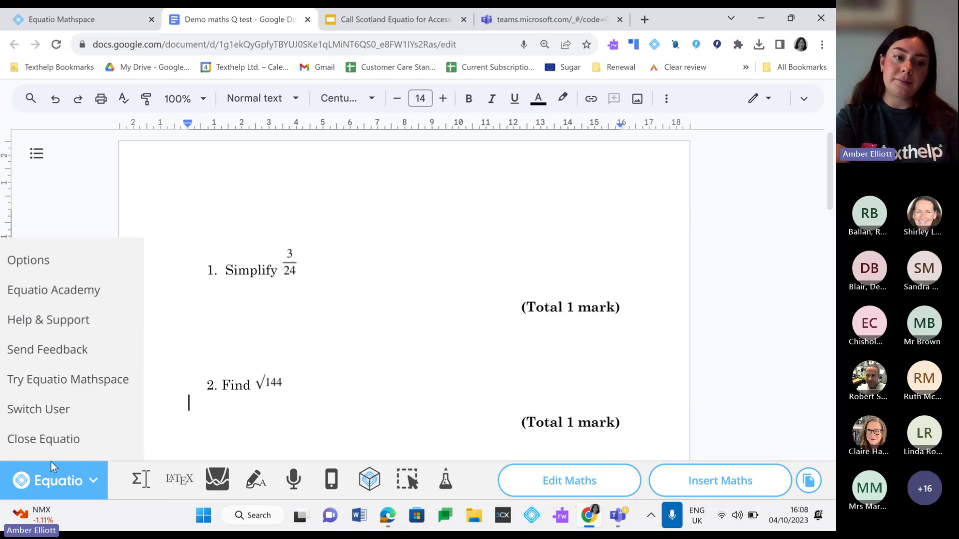
click(50, 484)
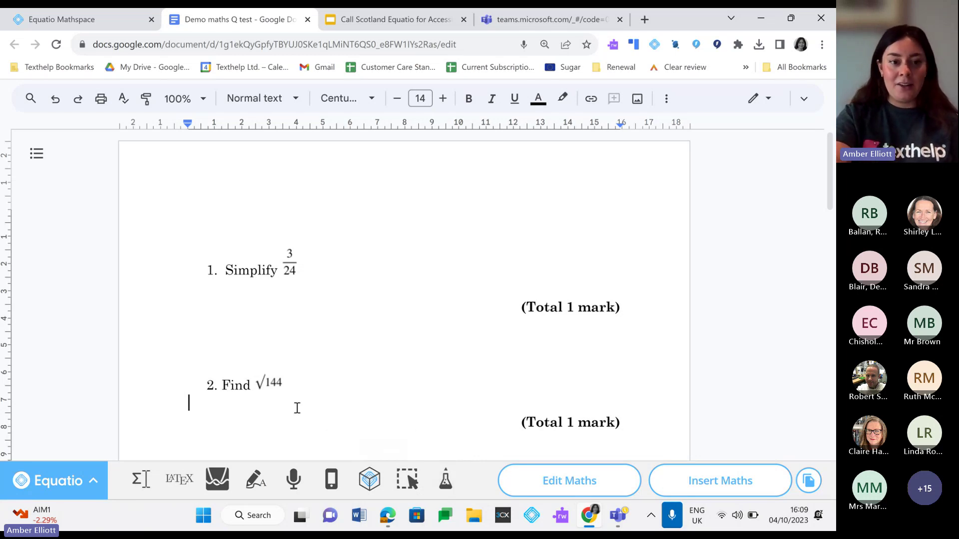
click(188, 310)
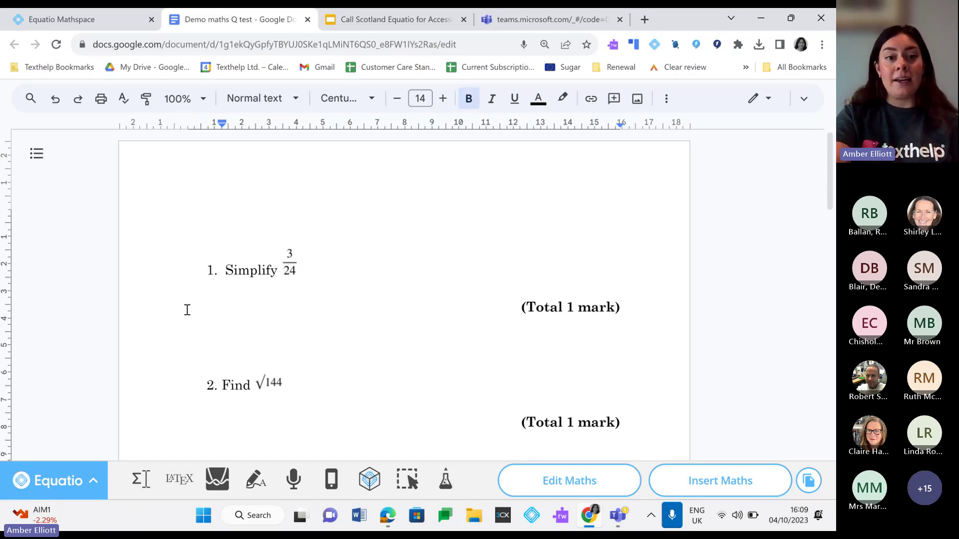
click(229, 289)
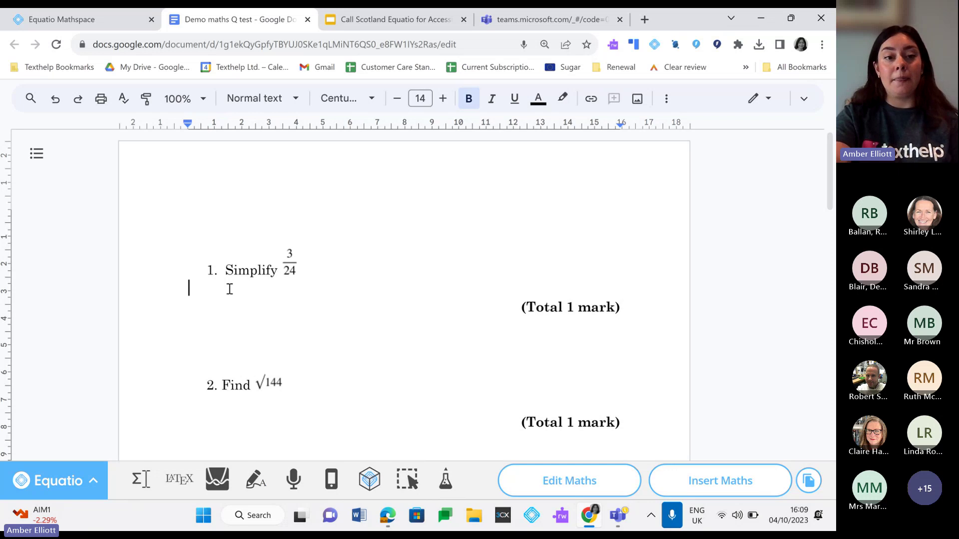
- Capture 'Simplify 3/24' with Screenshot Reader and check its More Options menu
click(409, 489)
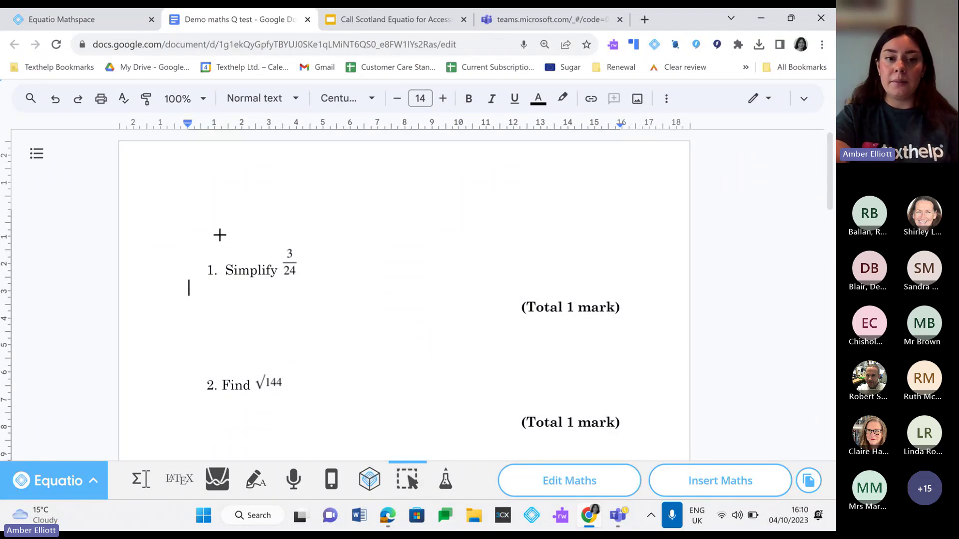
drag(217, 234, 311, 292)
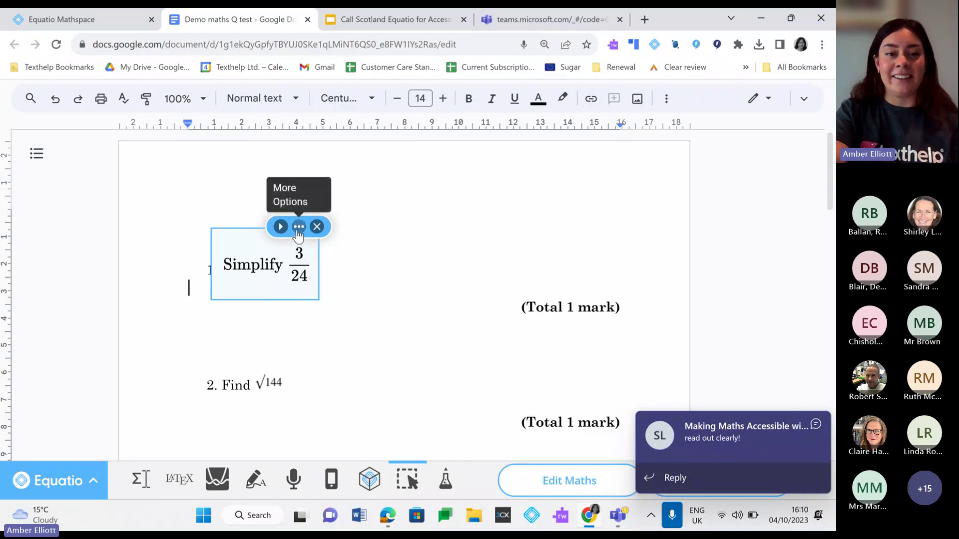
click(298, 227)
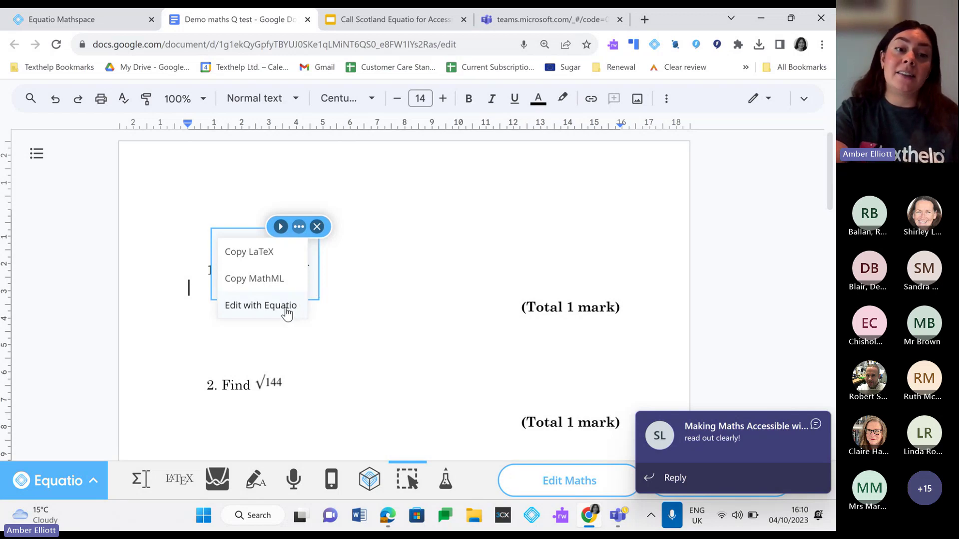
click(352, 241)
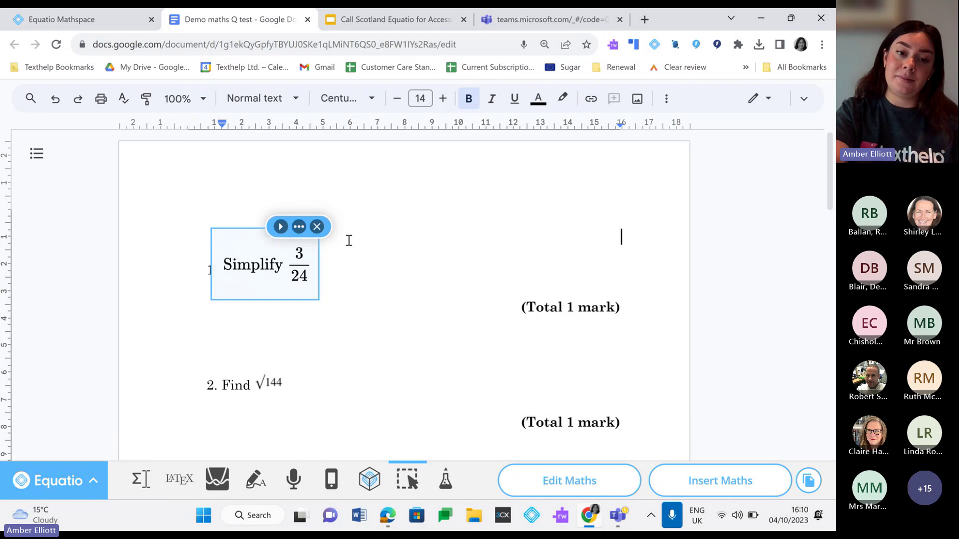
- Close the snippet, set the cursor below question 1, and open a cleared handwriting canvas
click(317, 227)
click(248, 291)
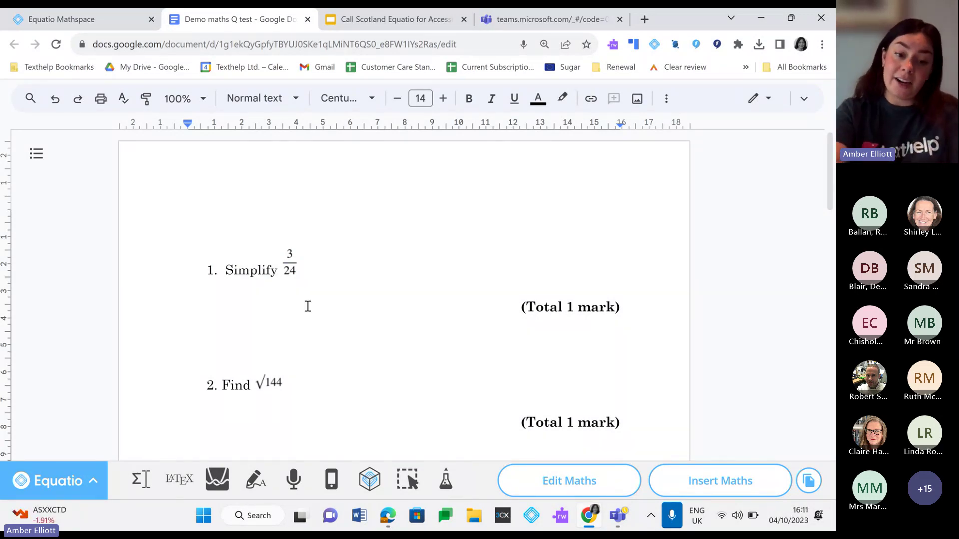
click(255, 476)
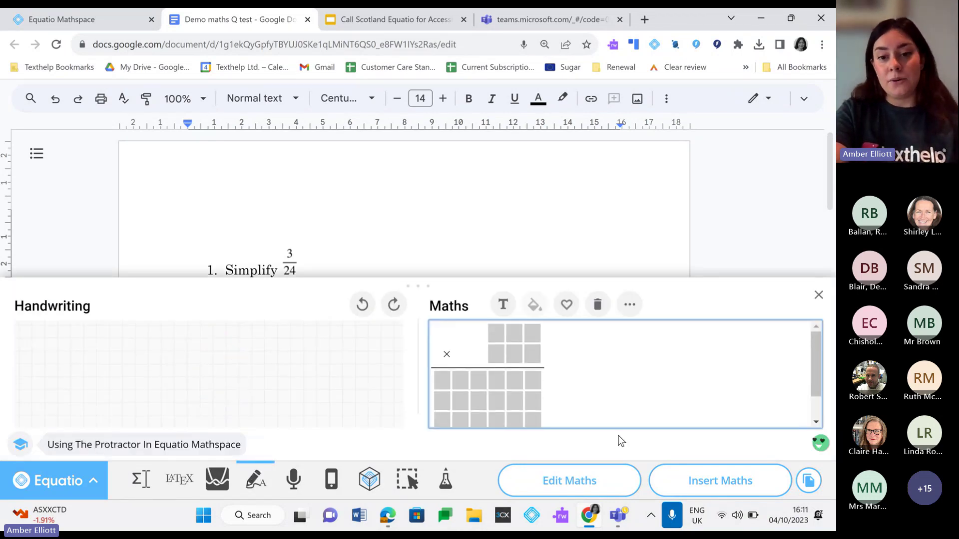
click(598, 305)
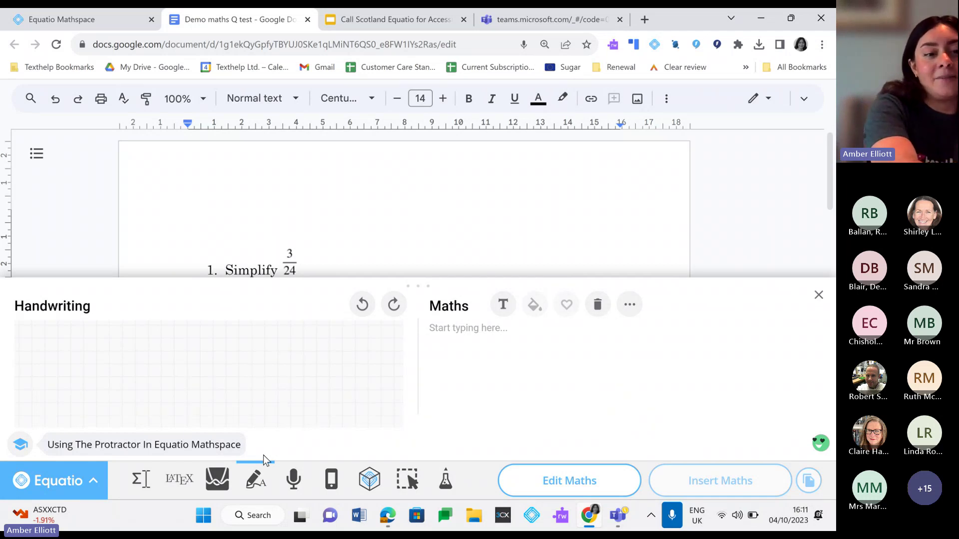
drag(49, 351, 51, 390)
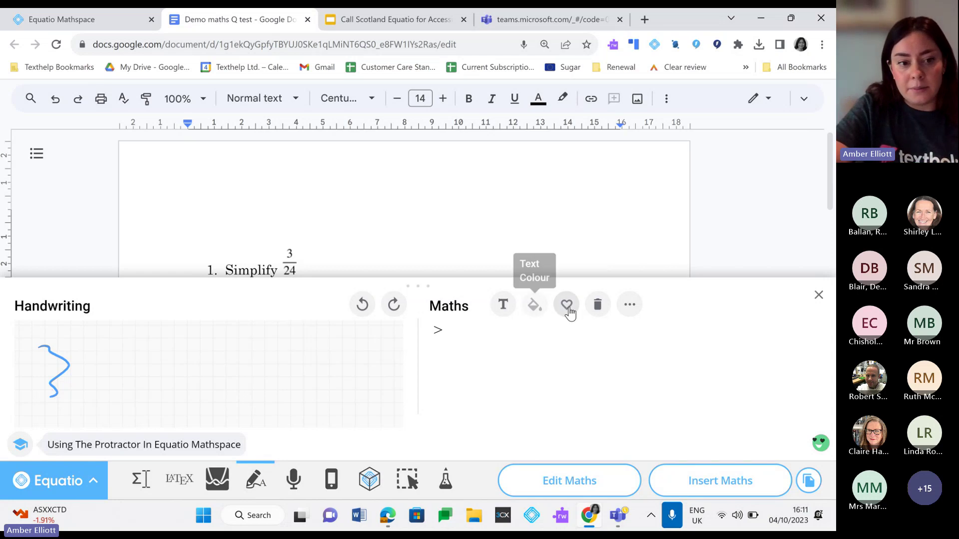
click(363, 304)
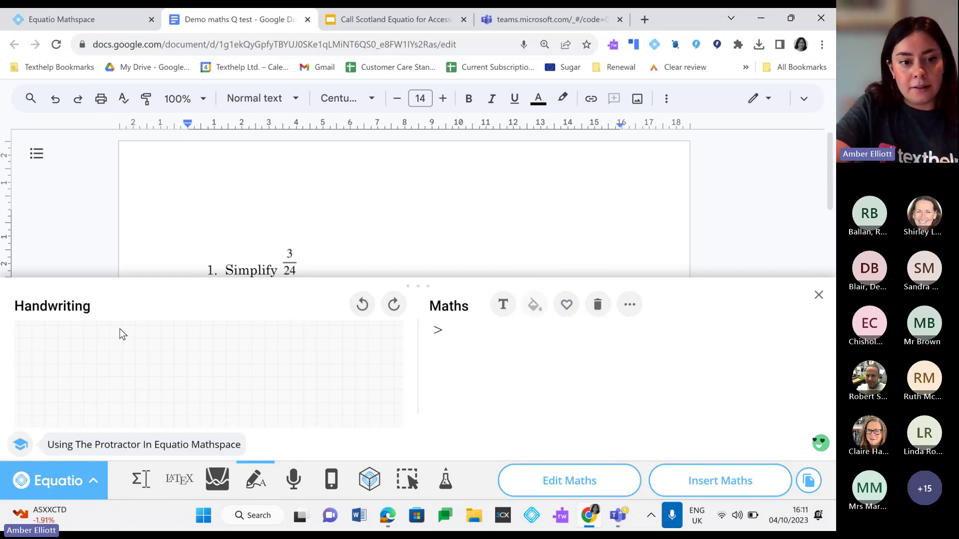
- Handwrite 3/24 = 1/8 and insert it into the document
mouse_move(112, 329)
mouse_down()
mouse_move(98, 355)
mouse_move(136, 369)
mouse_move(94, 394)
mouse_move(123, 392)
mouse_up()
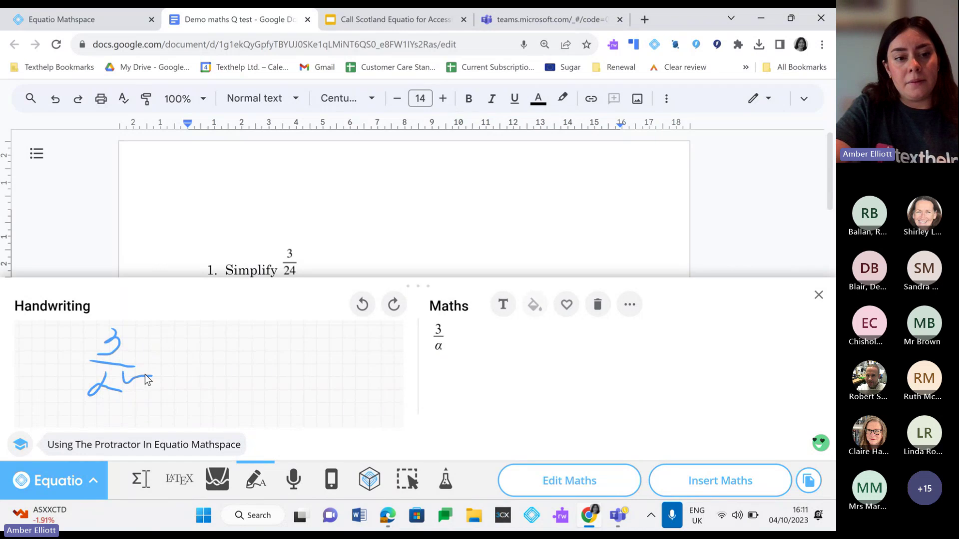
drag(141, 369, 142, 395)
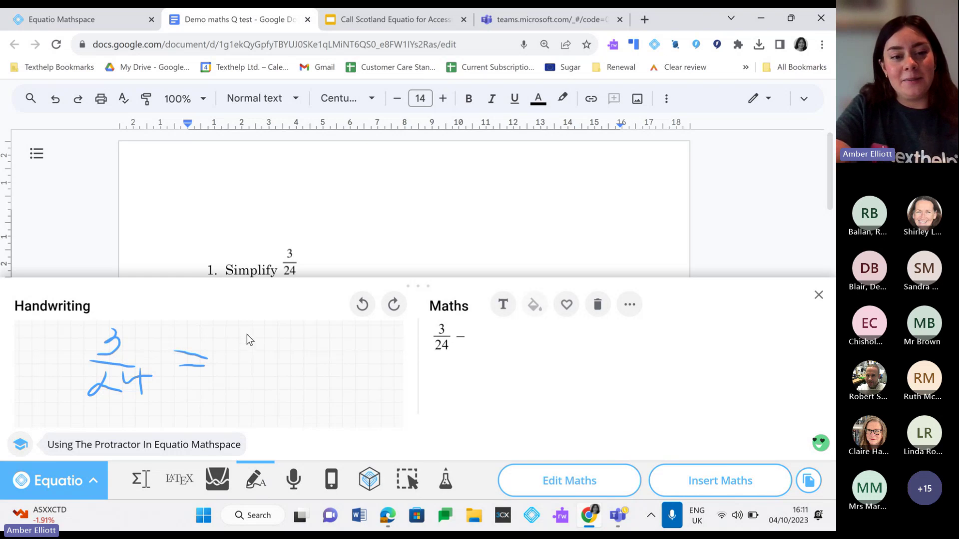
mouse_move(246, 334)
mouse_down()
mouse_move(246, 356)
mouse_move(275, 358)
mouse_move(250, 373)
mouse_up()
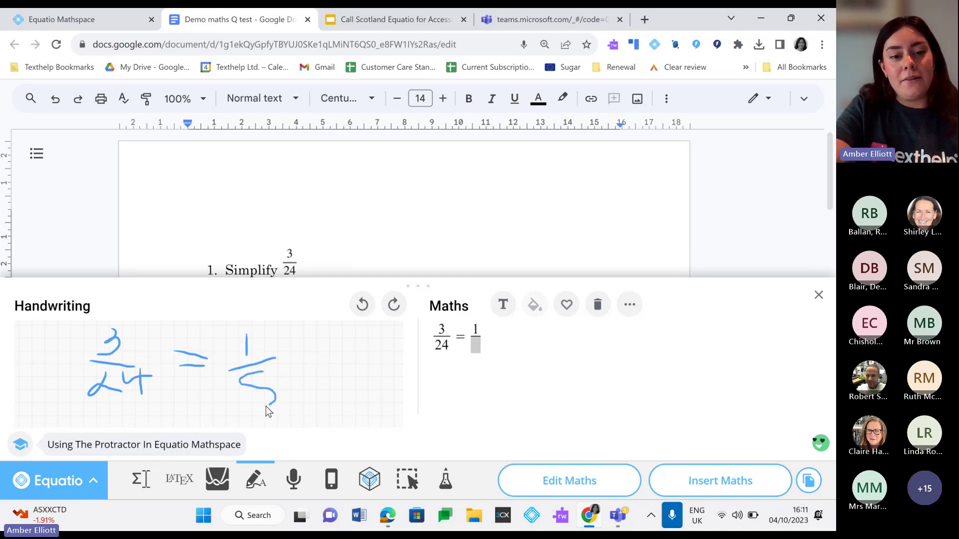
drag(266, 406, 258, 378)
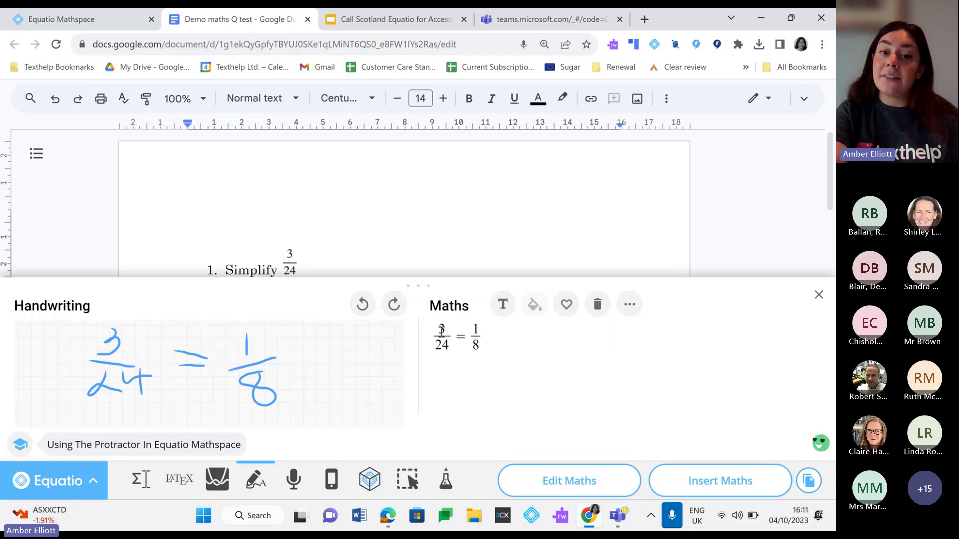
click(444, 331)
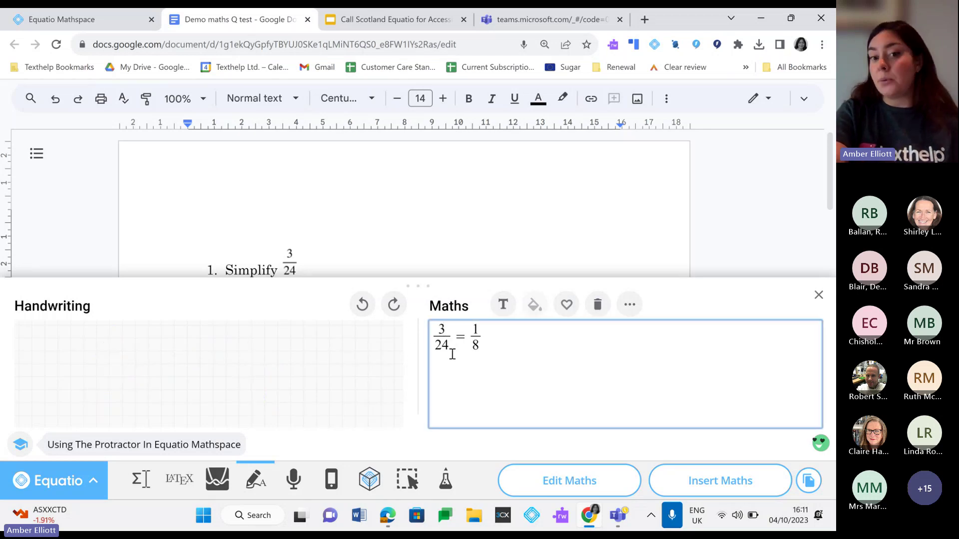
click(684, 487)
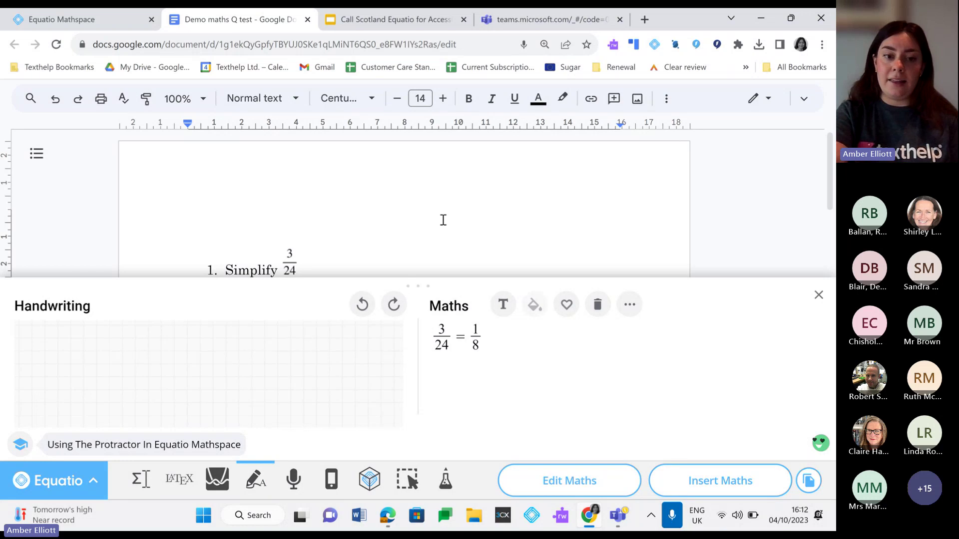
- Close the maths panel and move the cursor below question 2
scroll(443, 220, down, 1)
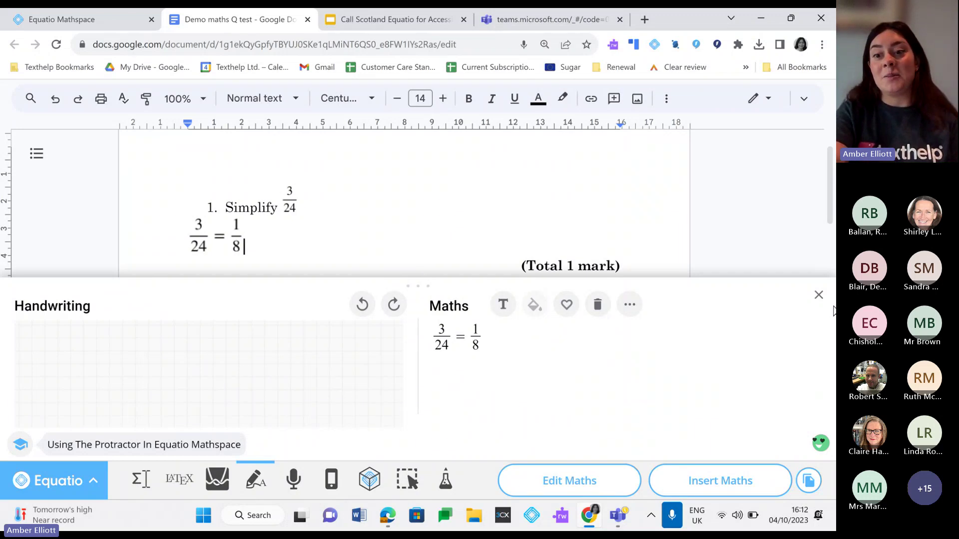
click(819, 295)
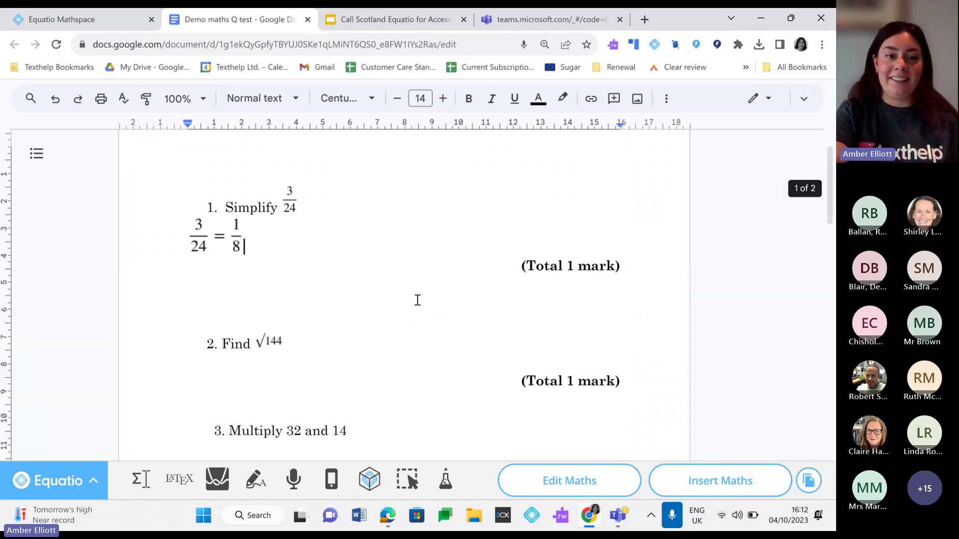
click(178, 242)
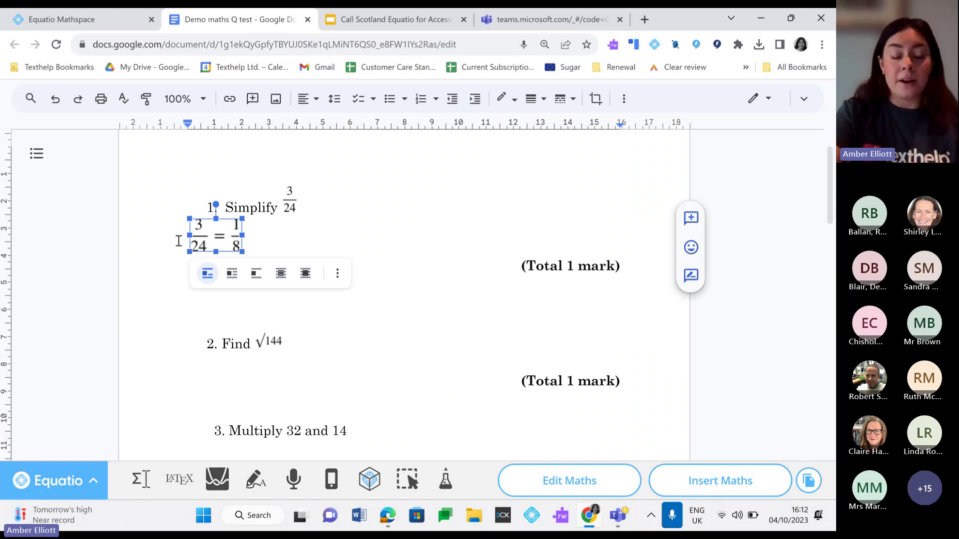
click(173, 304)
click(220, 366)
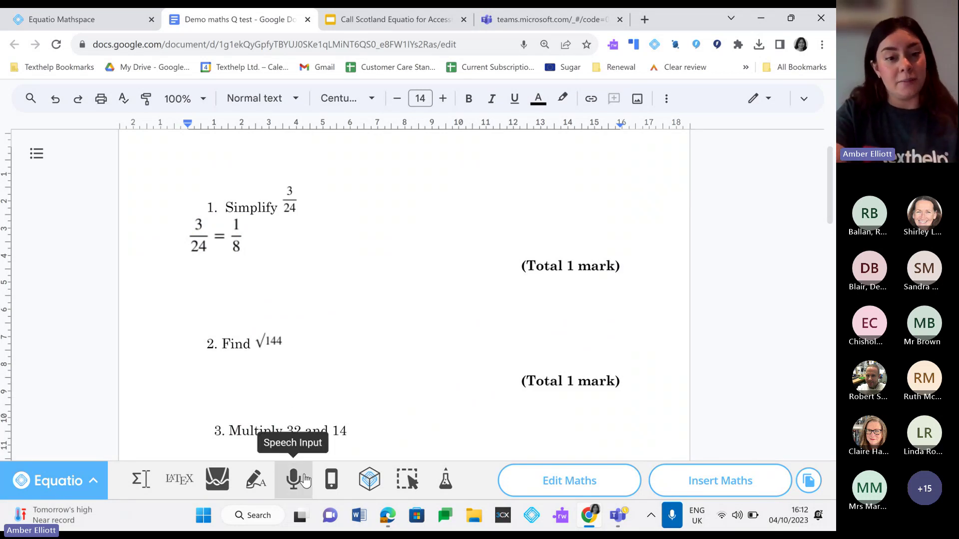
- Dictate the answer √144 = 12 into a cleared maths editor using speech input
click(305, 480)
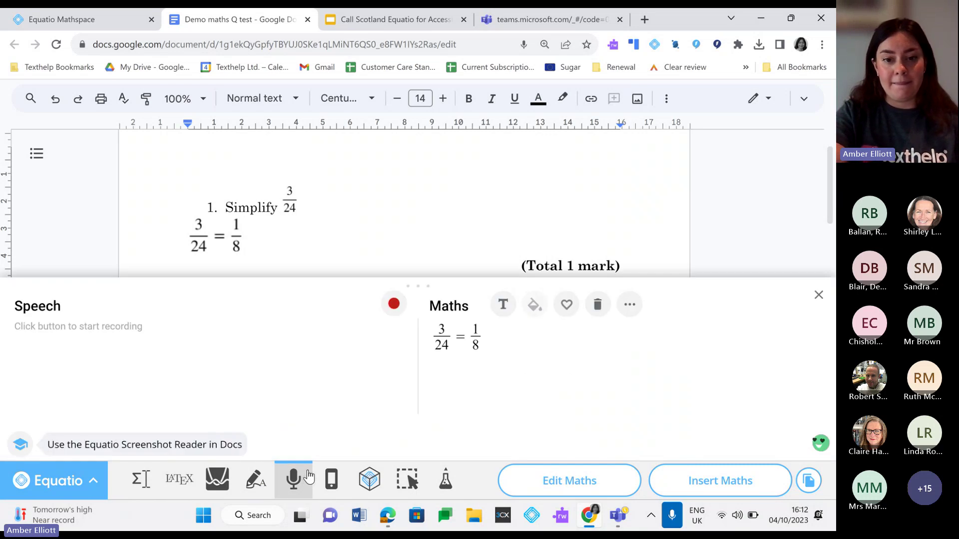
click(597, 314)
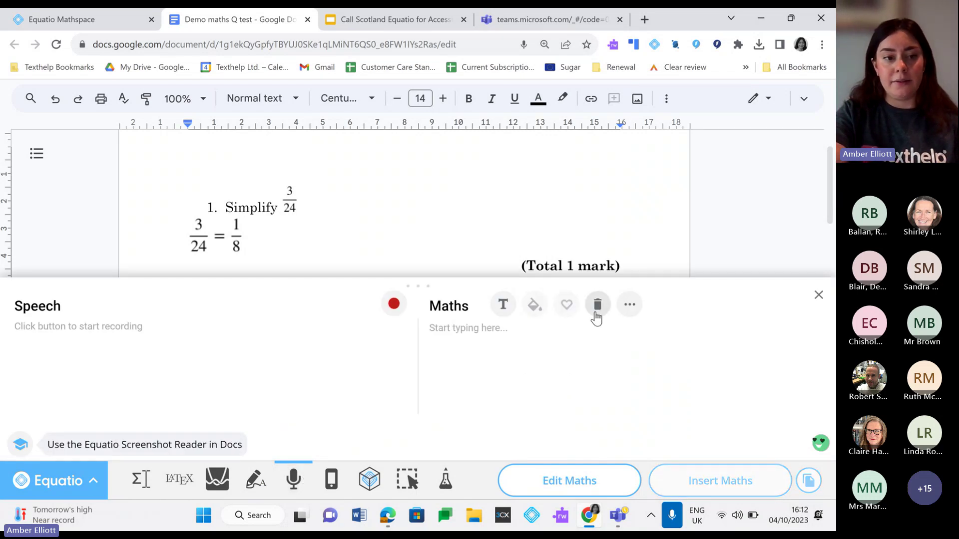
scroll(286, 219, down, 3)
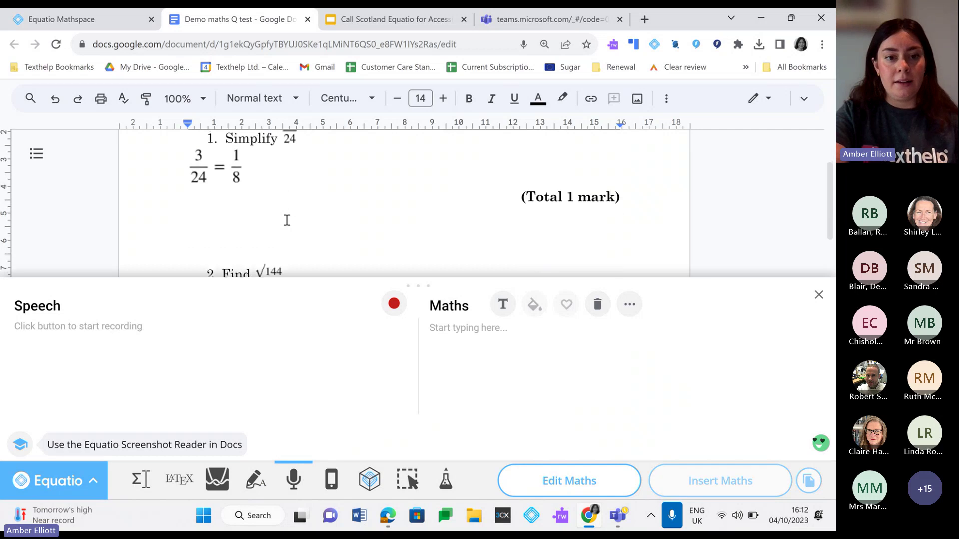
scroll(286, 220, down, 3)
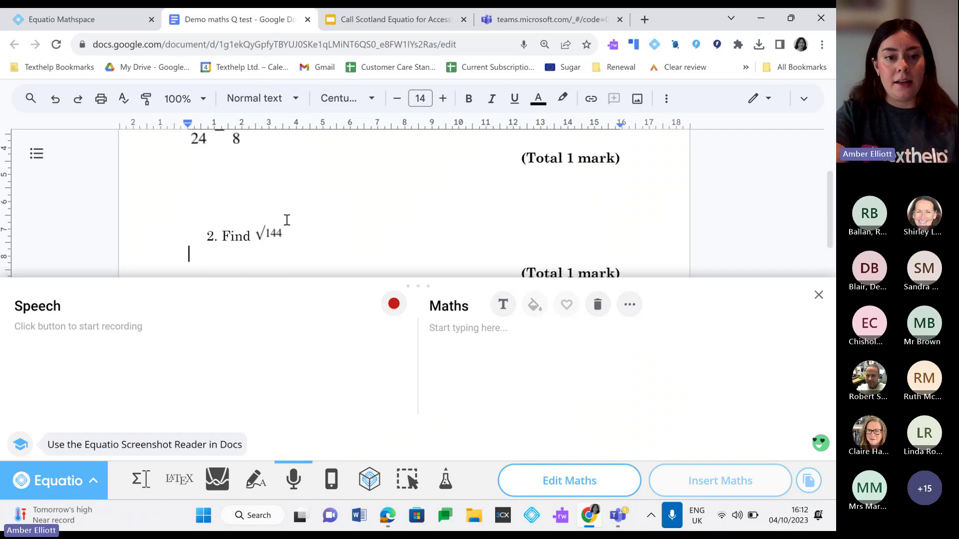
click(83, 334)
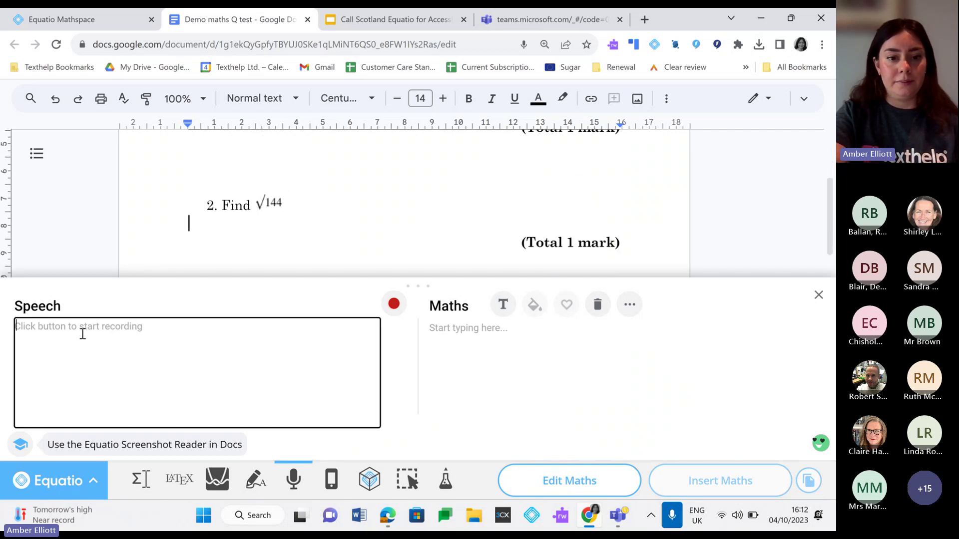
click(395, 306)
click(161, 342)
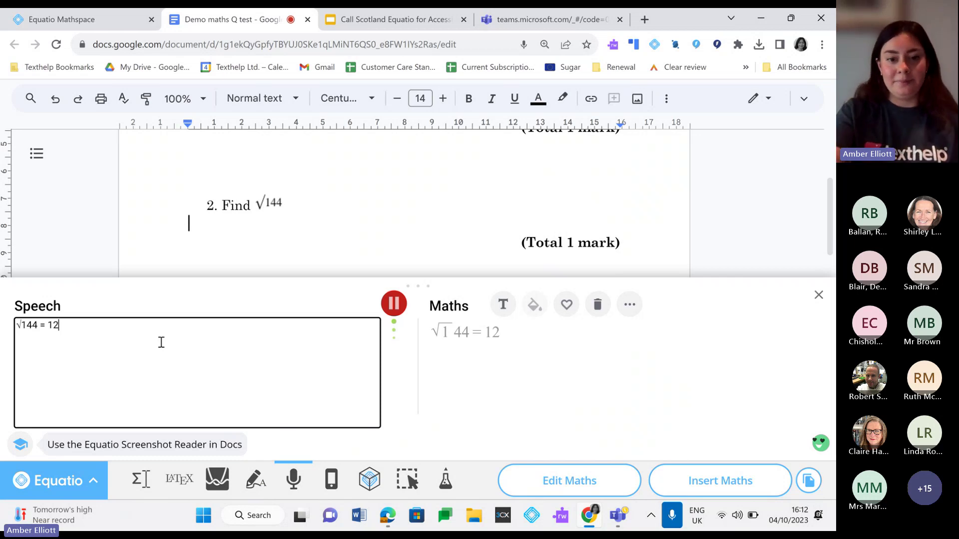
click(393, 303)
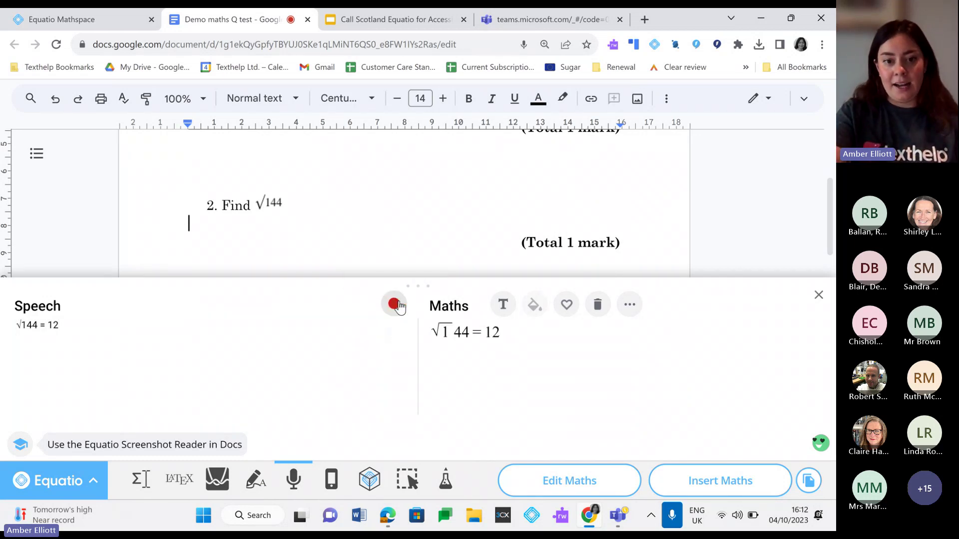
- Insert √144 = 12 below question 2, then clear and close the panel
click(432, 338)
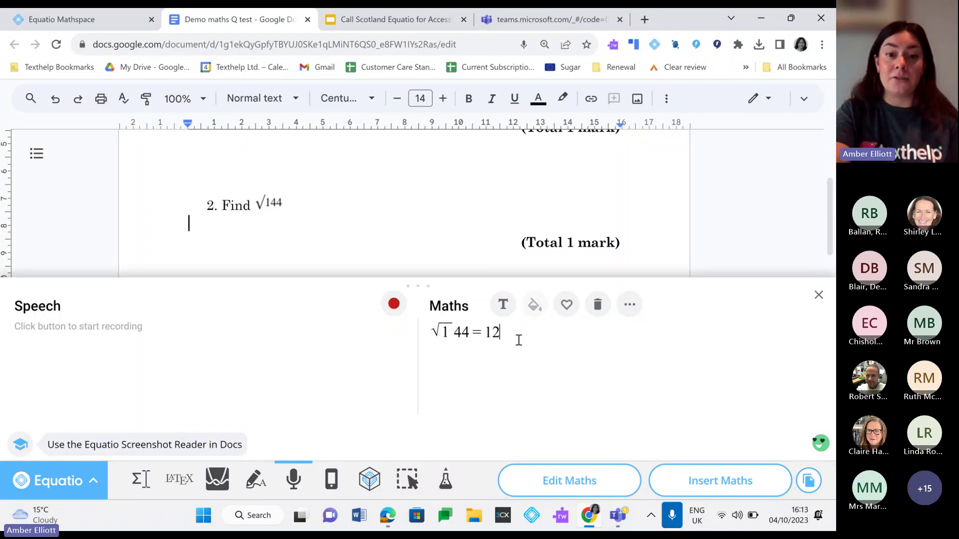
click(697, 480)
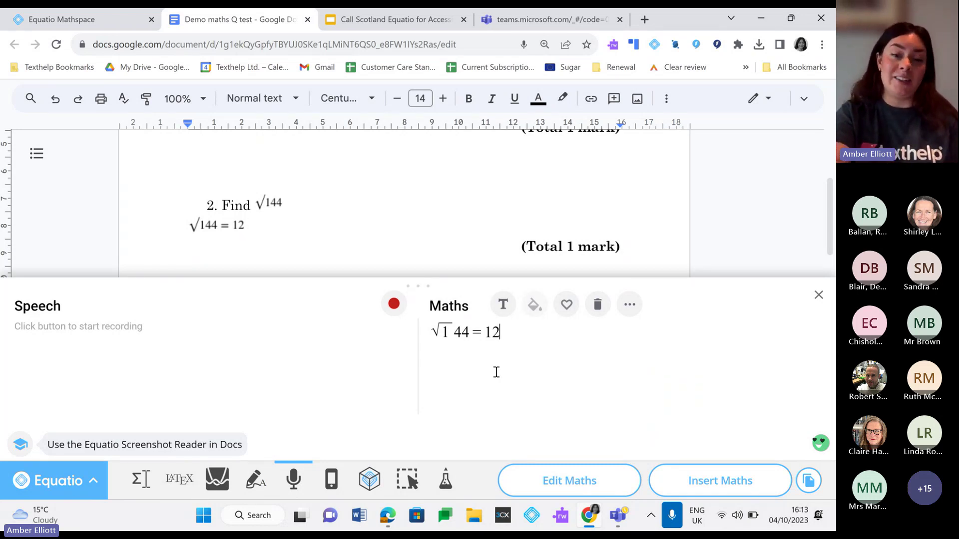
click(599, 318)
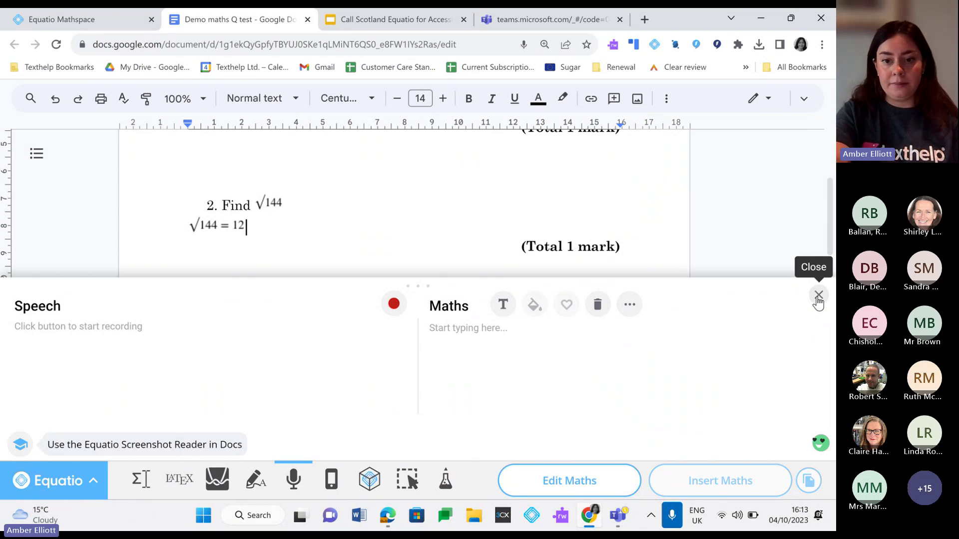
click(817, 297)
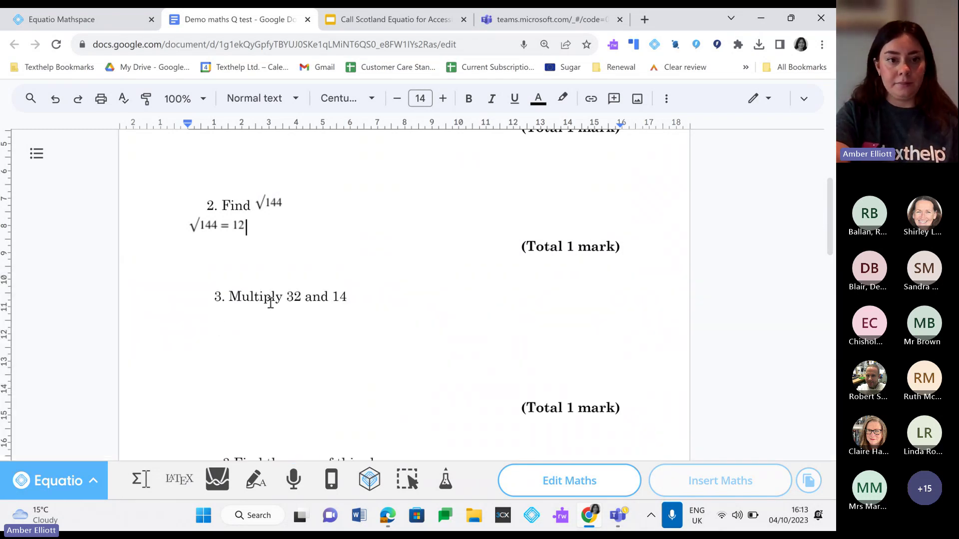
- Place the caret below question 3 and open the Equation Editor's extra layouts
scroll(270, 300, down, 1)
click(211, 305)
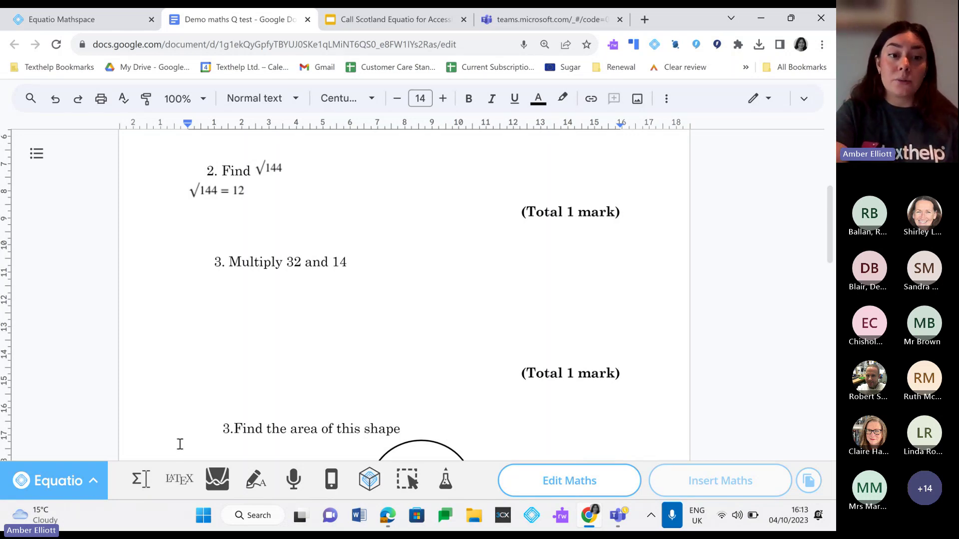
click(142, 479)
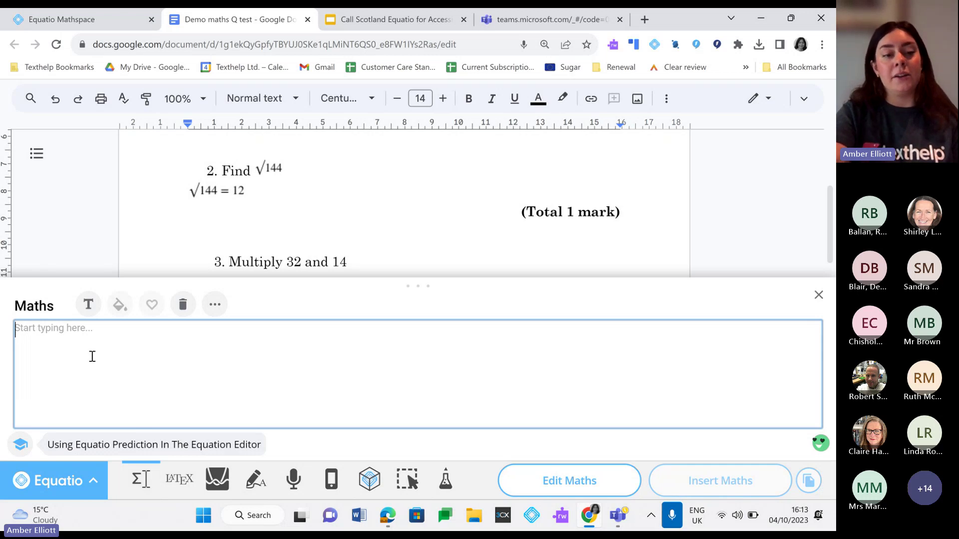
click(214, 310)
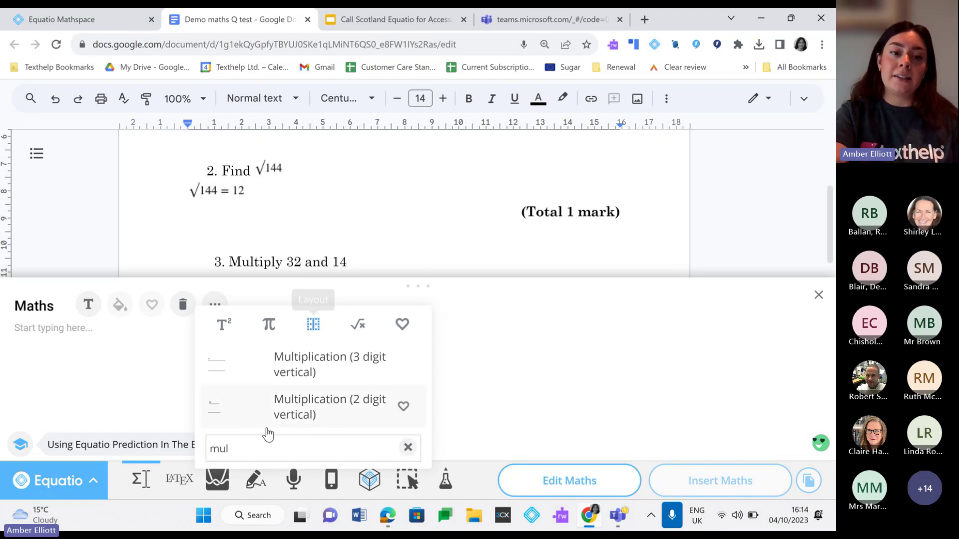
- Search the layouts for 'mul' to list the vertical multiplication templates
double_click(213, 446)
key(BackSpace)
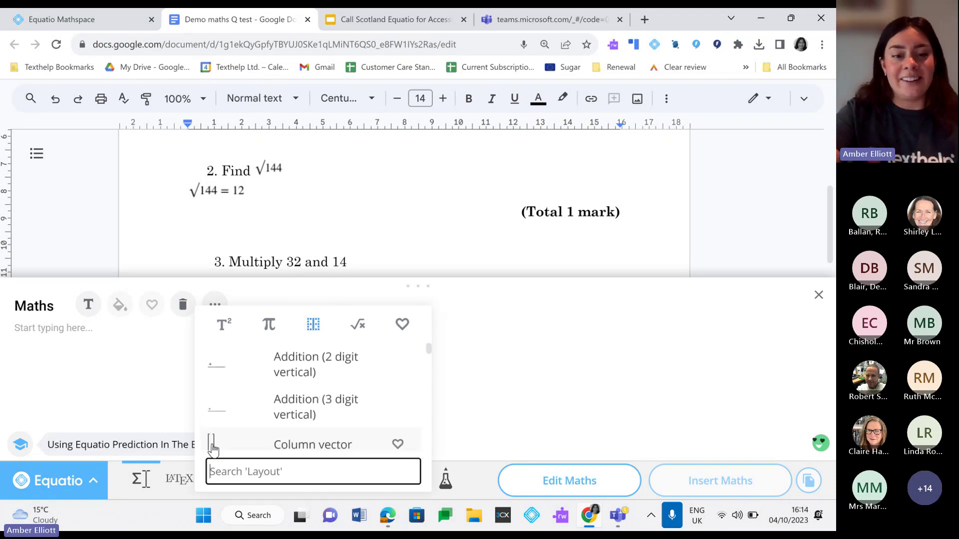
scroll(301, 411, down, 10)
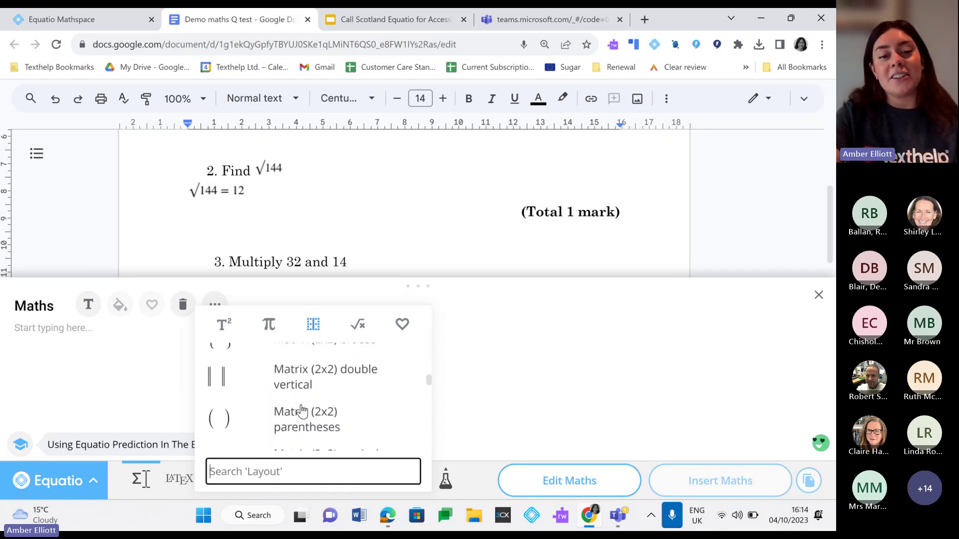
scroll(301, 411, down, 6)
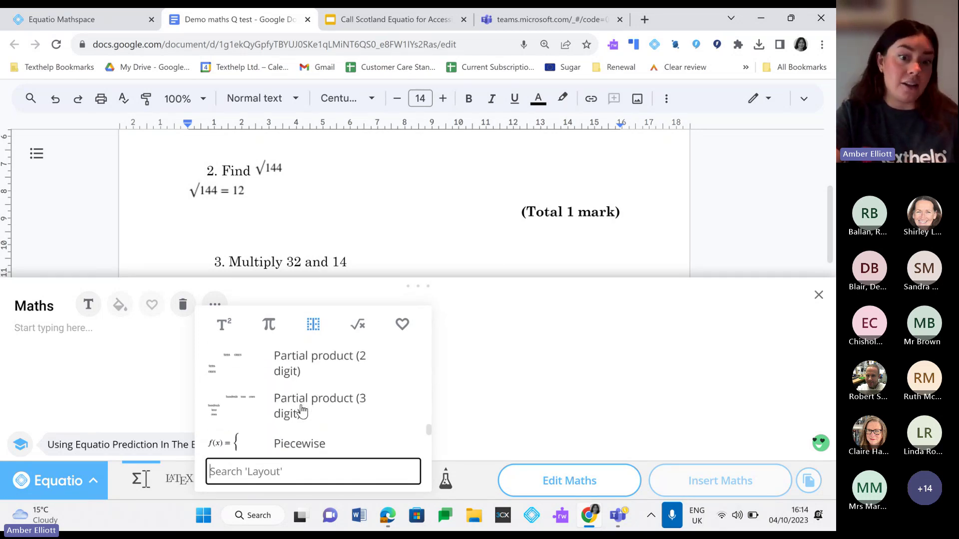
scroll(301, 411, up, 3)
scroll(301, 410, up, 8)
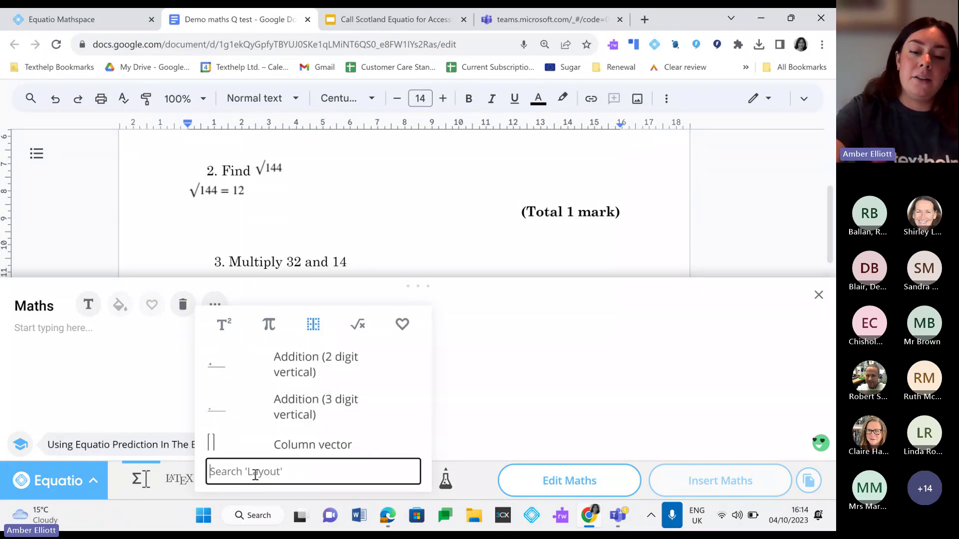
text(mul)
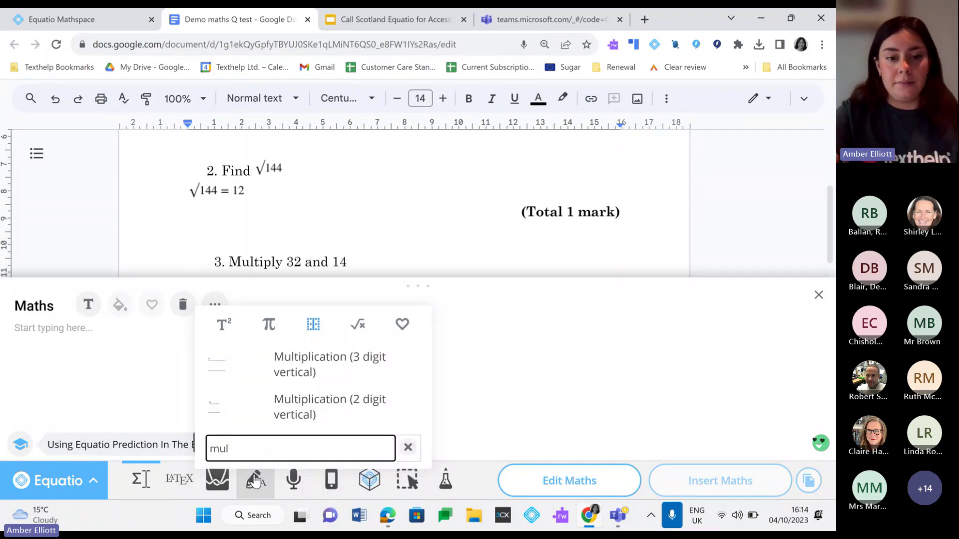
- Insert a 3-digit vertical multiplication layout and enter 32 × 14
click(290, 382)
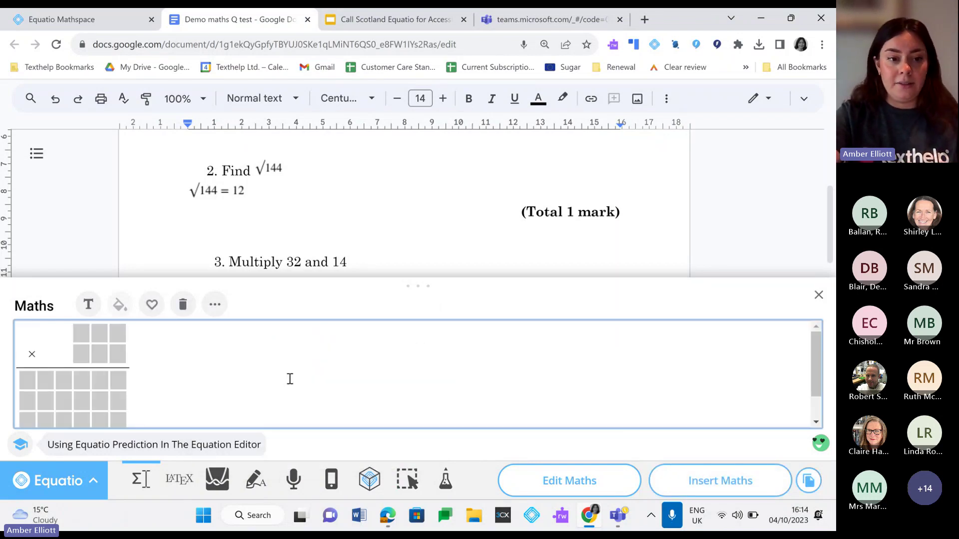
click(99, 334)
text(3)
key(Right)
text(2)
key(Down)
key(Left)
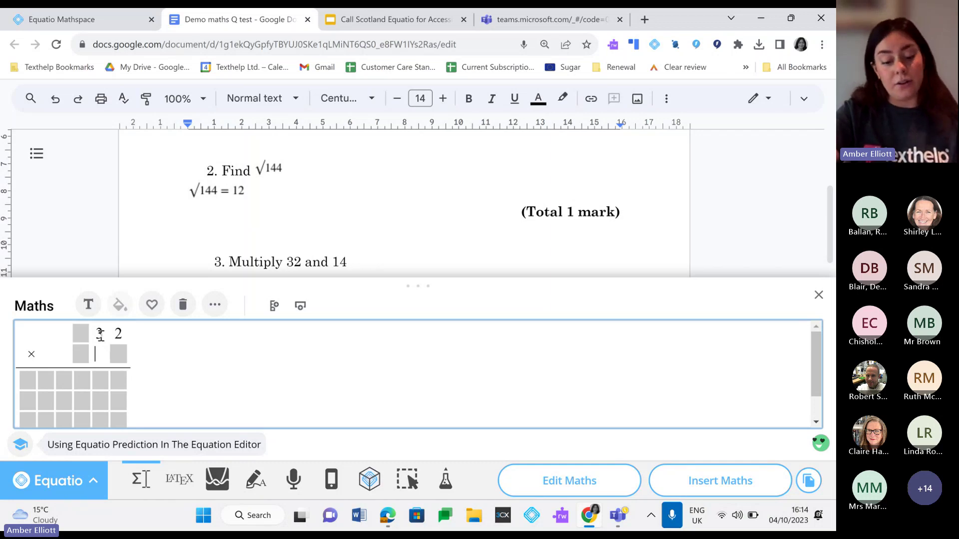
text(1)
key(Down)
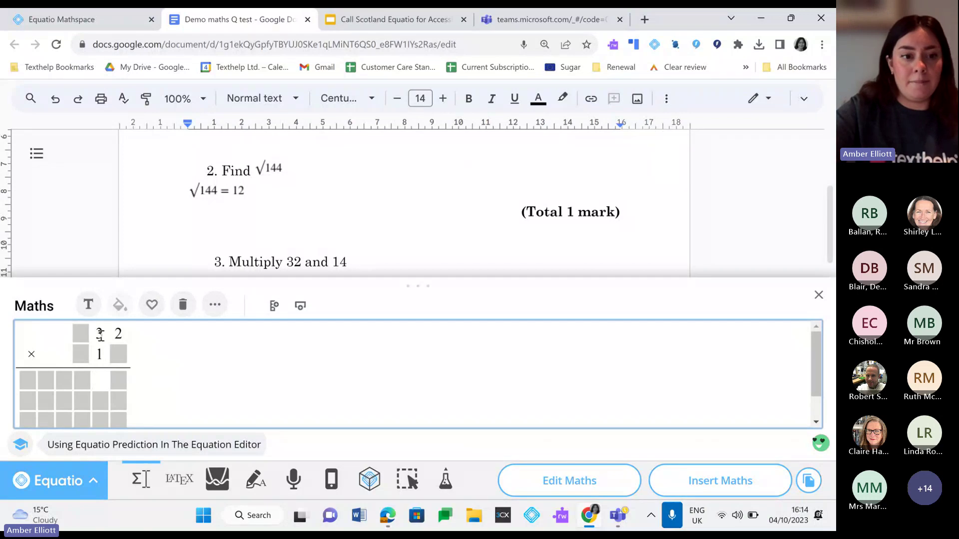
click(118, 354)
text(4)
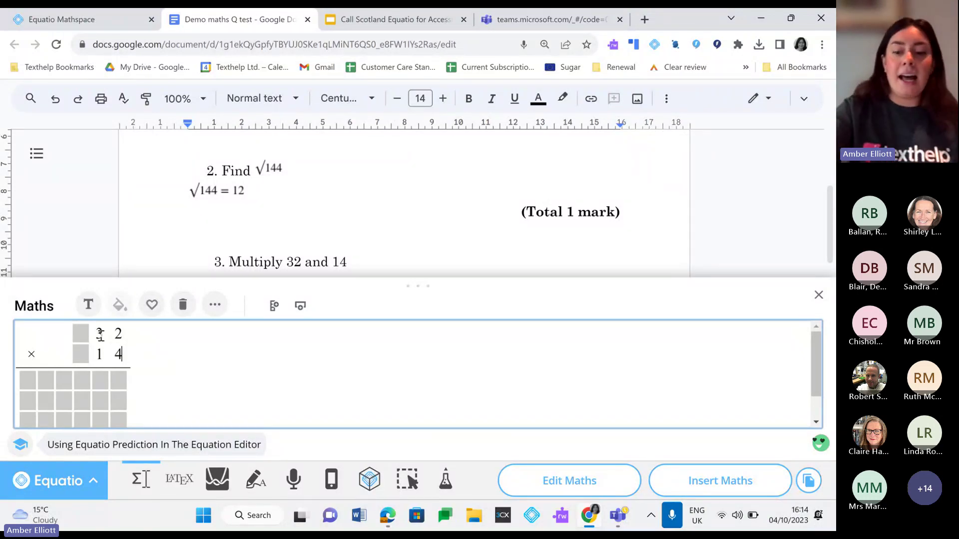
- Fill the answer row with 448
key(Down)
key(Down)
key(Up)
key(Down)
key(Down)
key(Down)
key(Up)
key(Up)
key(Left)
key(Down)
key(Left)
key(Up)
key(Up)
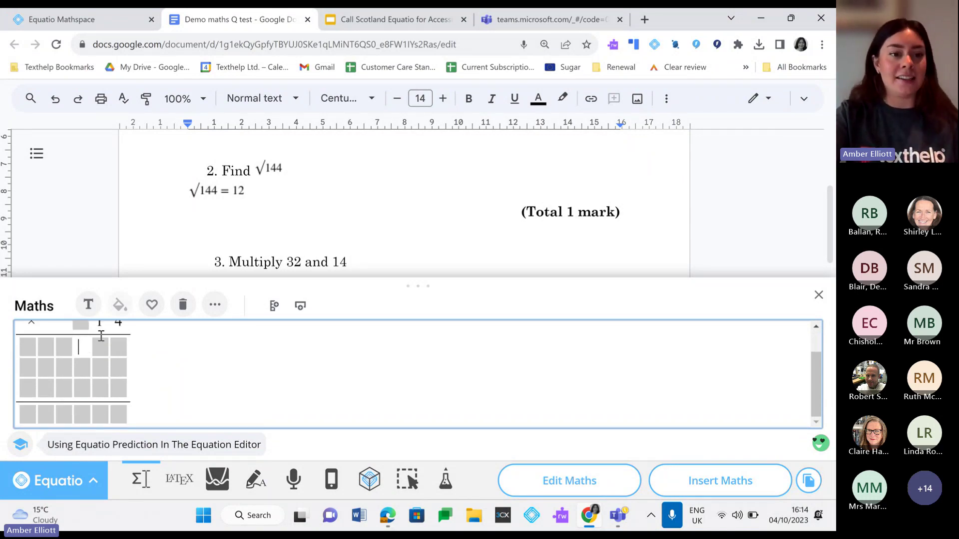
key(Down)
key(Down)
key(Down)
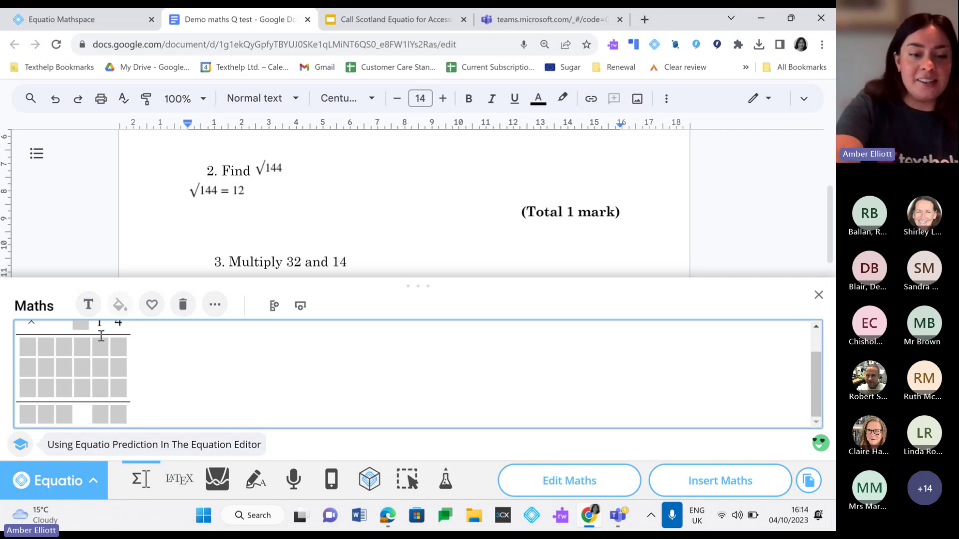
text(4)
key(Right)
text(4)
key(Right)
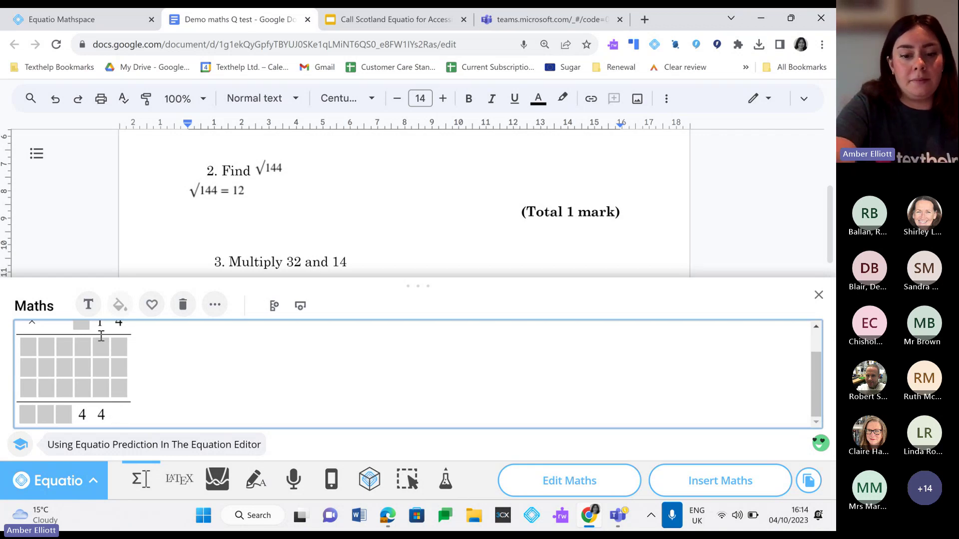
text(8)
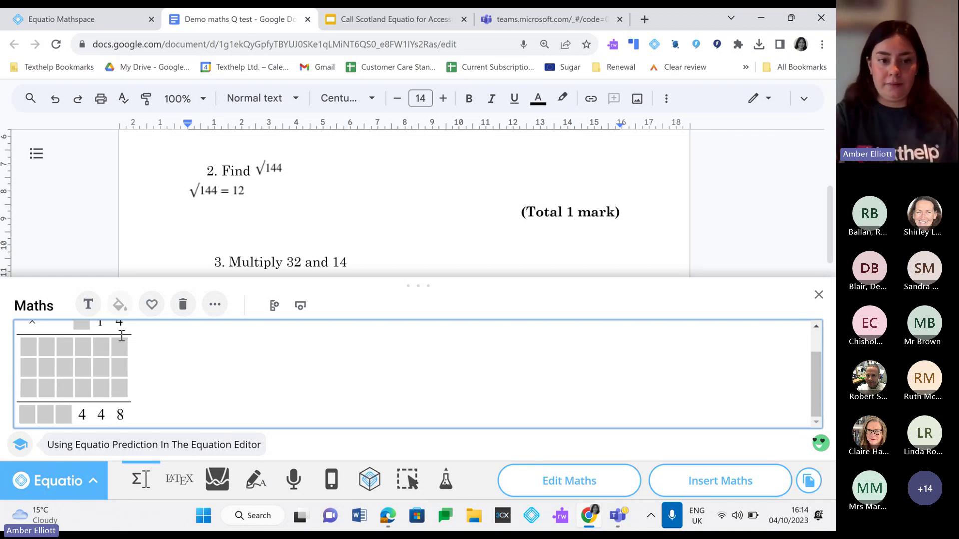
- Insert the 32 × 14 = 448 working below question 3 and enlarge the image slightly
click(706, 484)
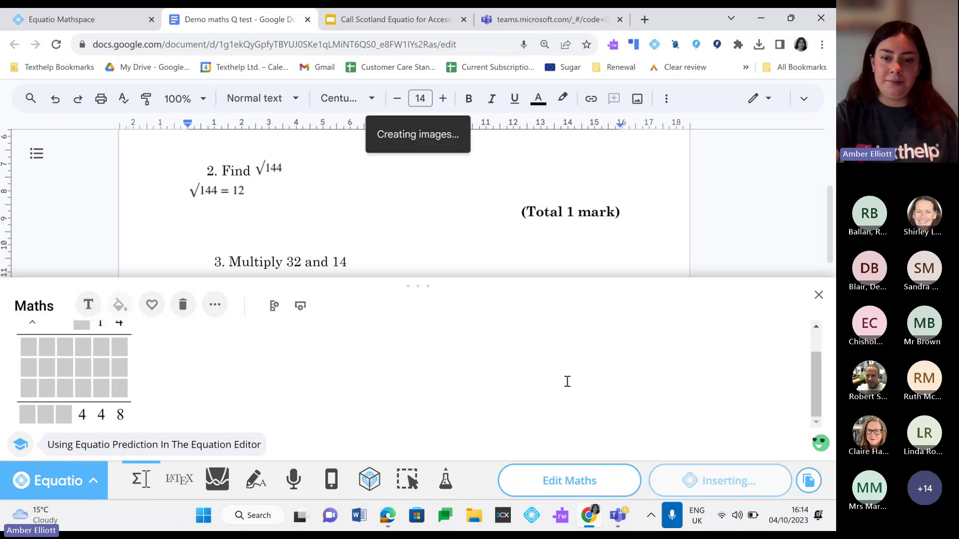
click(818, 295)
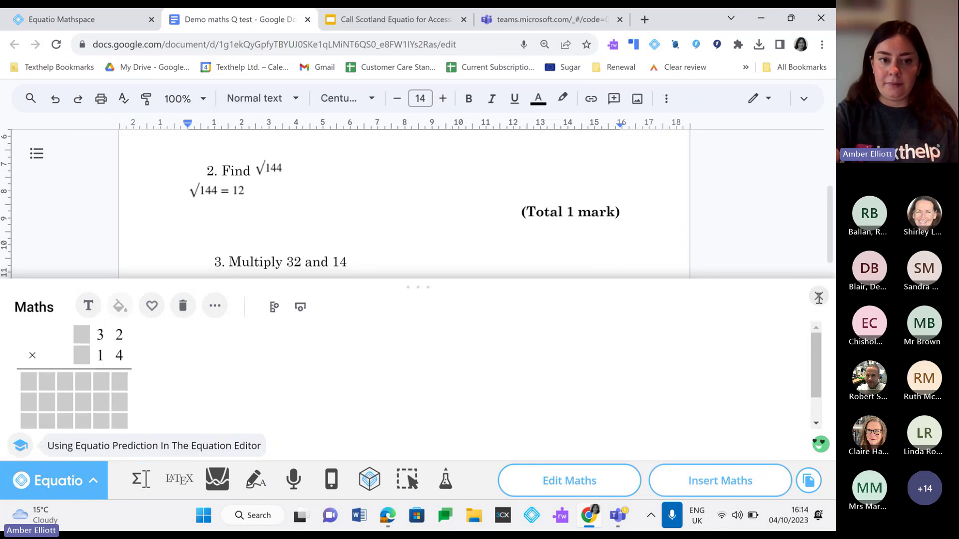
click(263, 331)
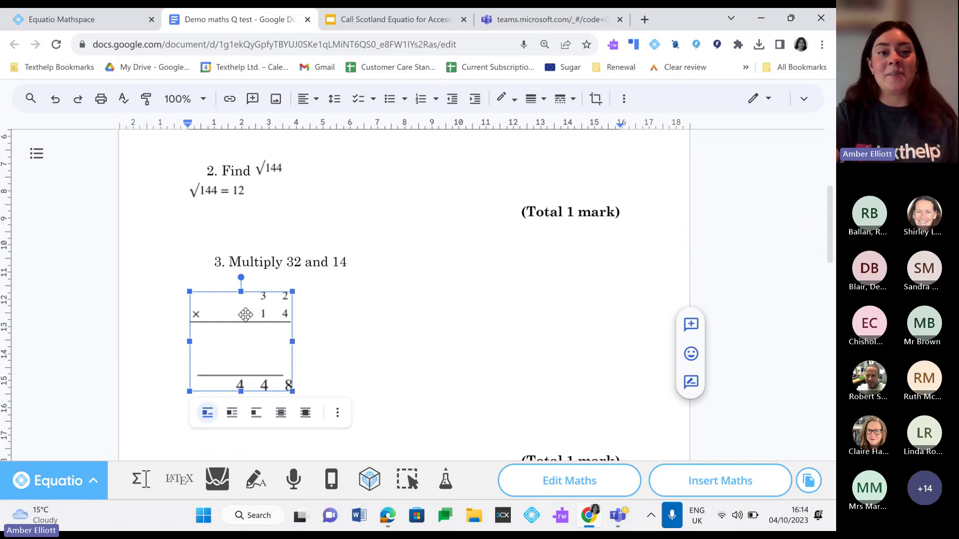
drag(294, 291, 305, 283)
click(353, 300)
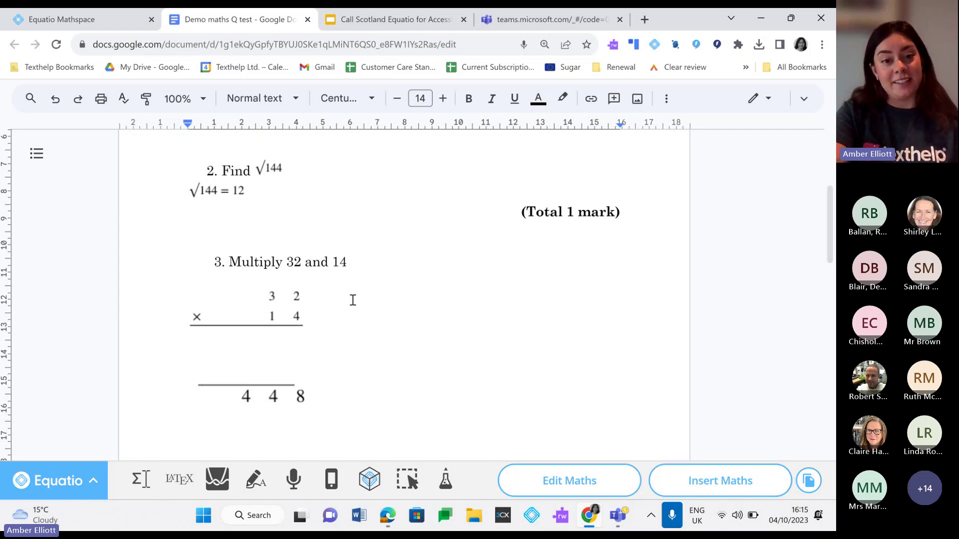
scroll(353, 300, down, 5)
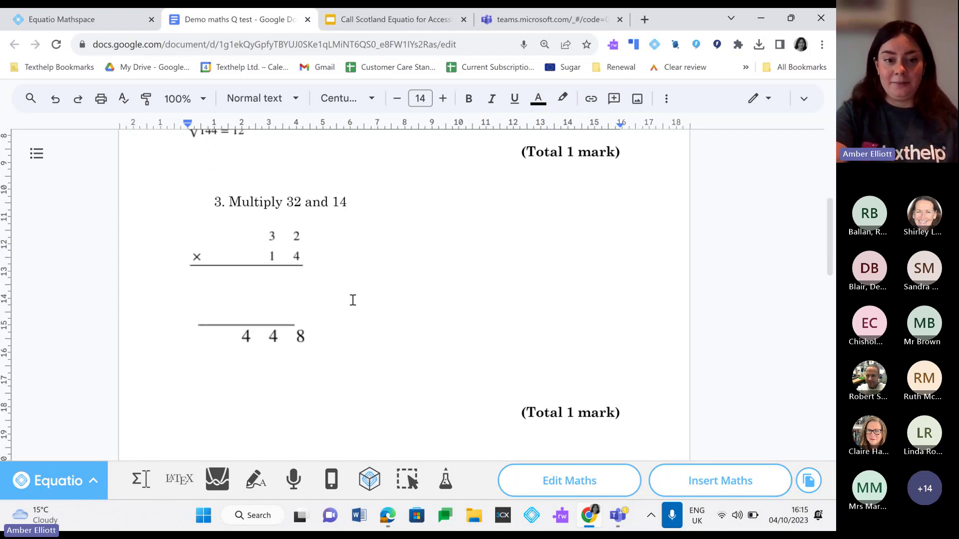
- Put the caret below the circle question and open an emptied maths editor
scroll(353, 300, down, 2)
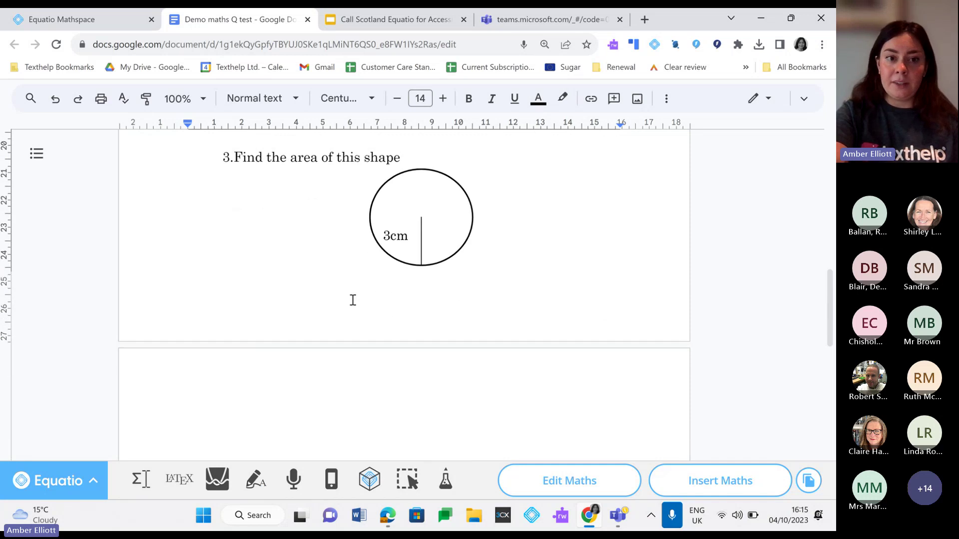
click(238, 399)
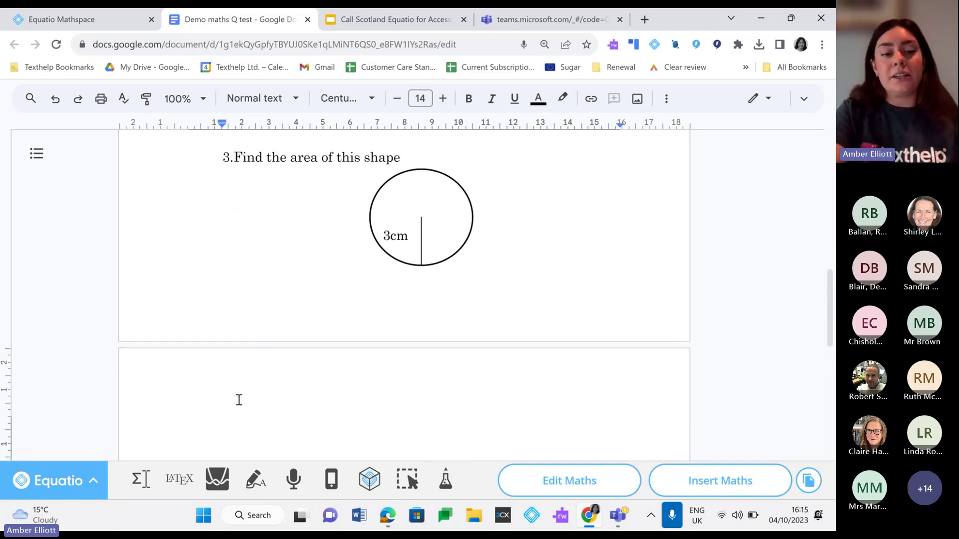
click(144, 481)
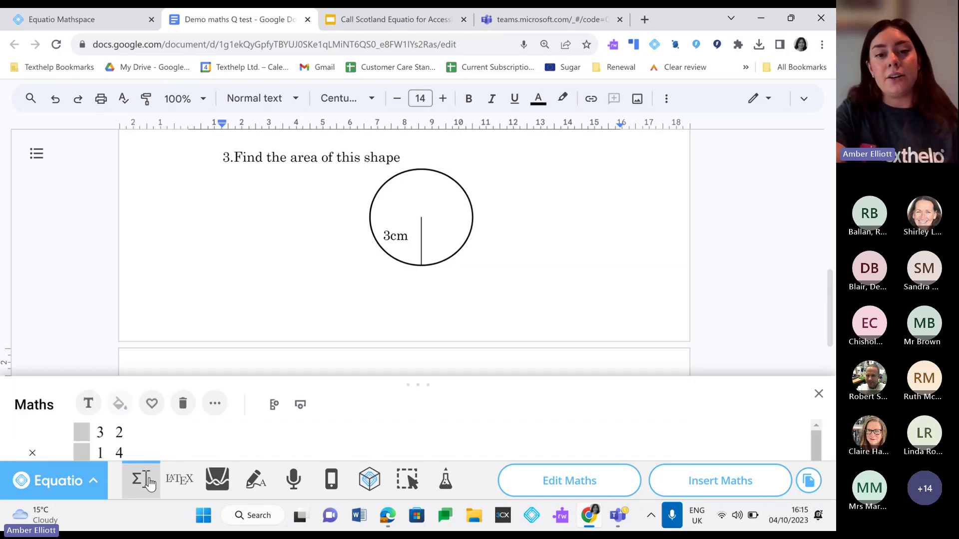
click(184, 315)
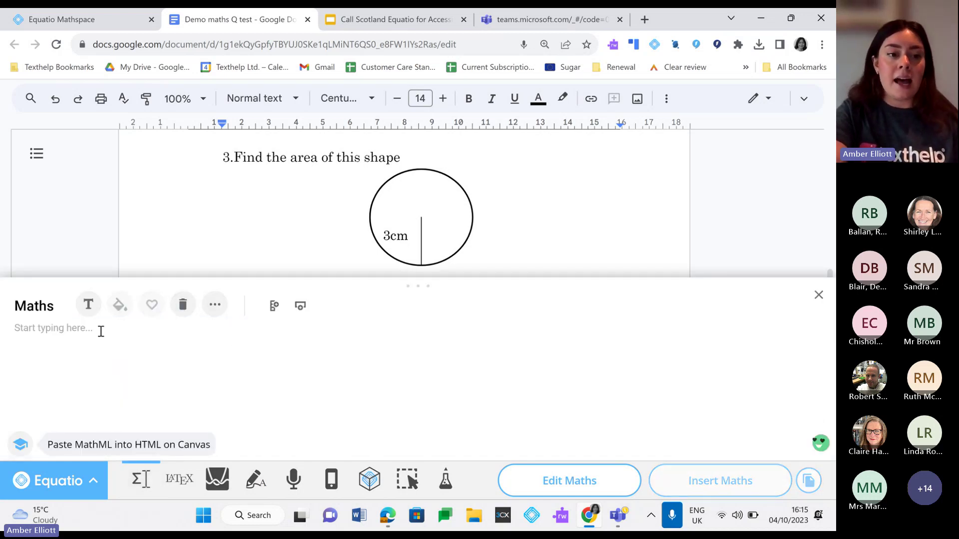
click(100, 332)
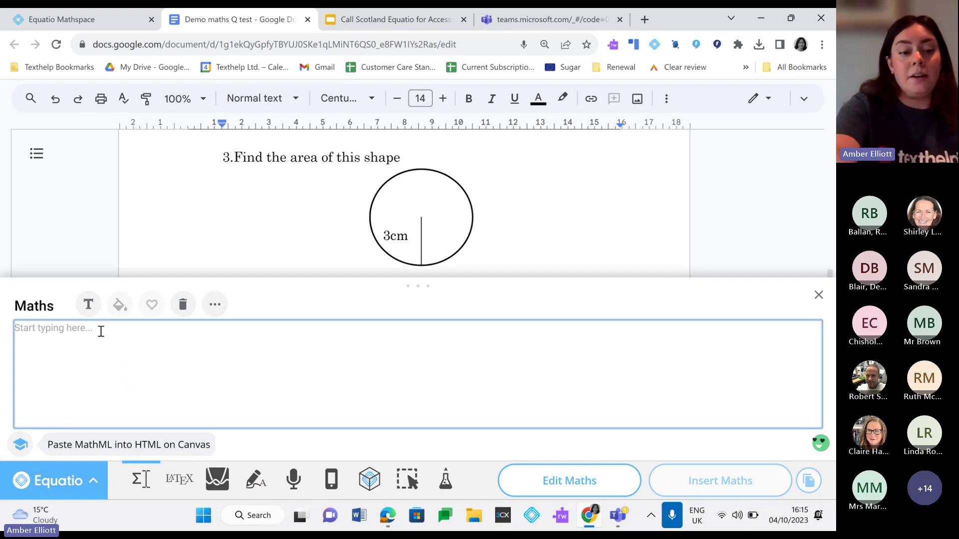
- Insert the Area of a circle formula with r replaced by 3, giving A = π3²
text(are)
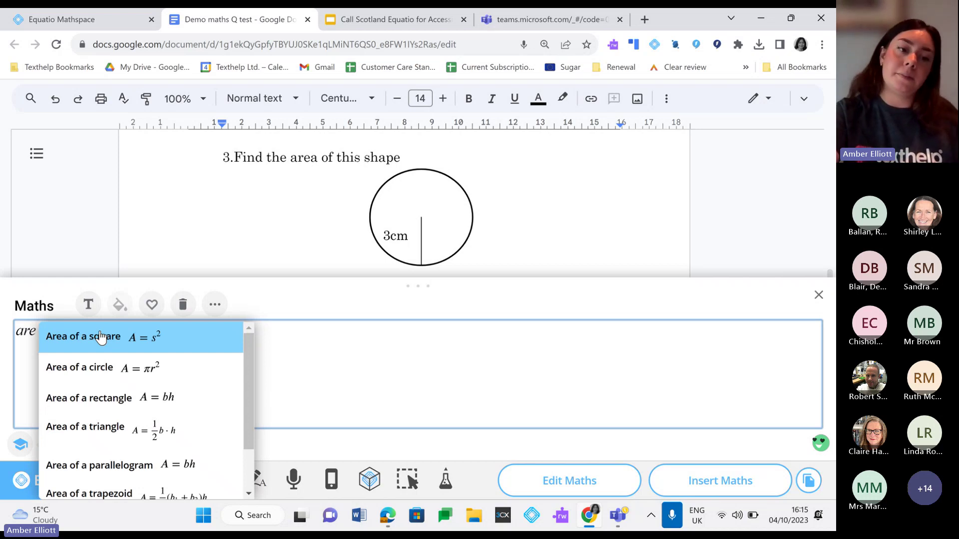
click(113, 368)
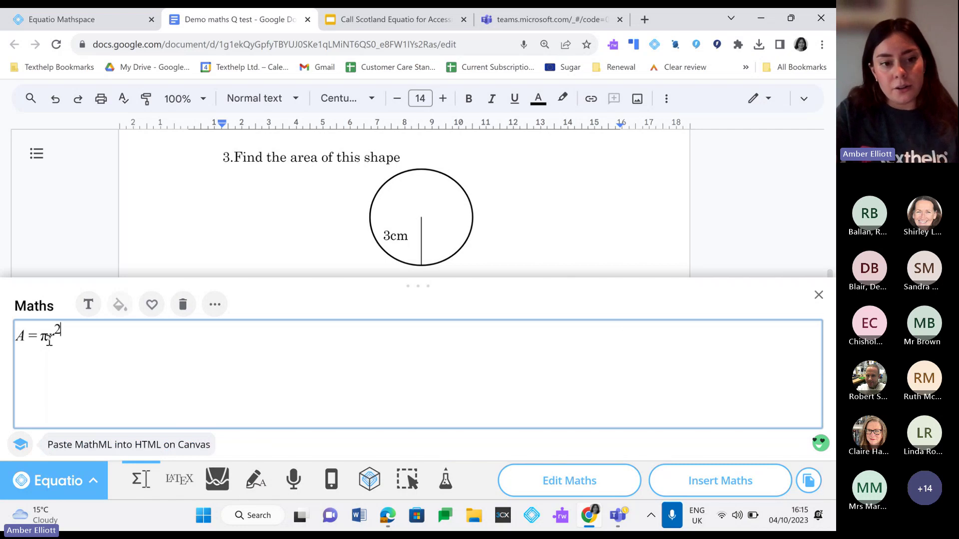
key(Left)
key(Right)
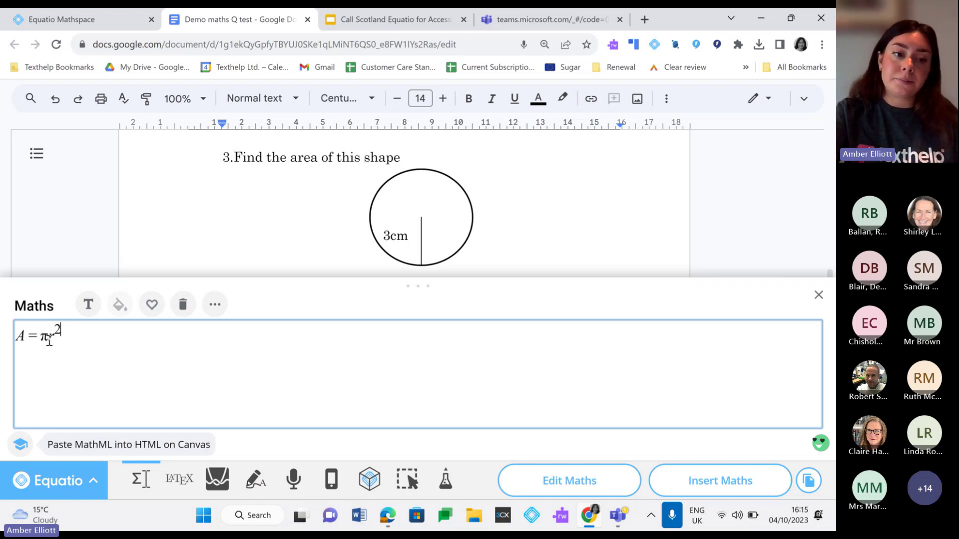
key(Left)
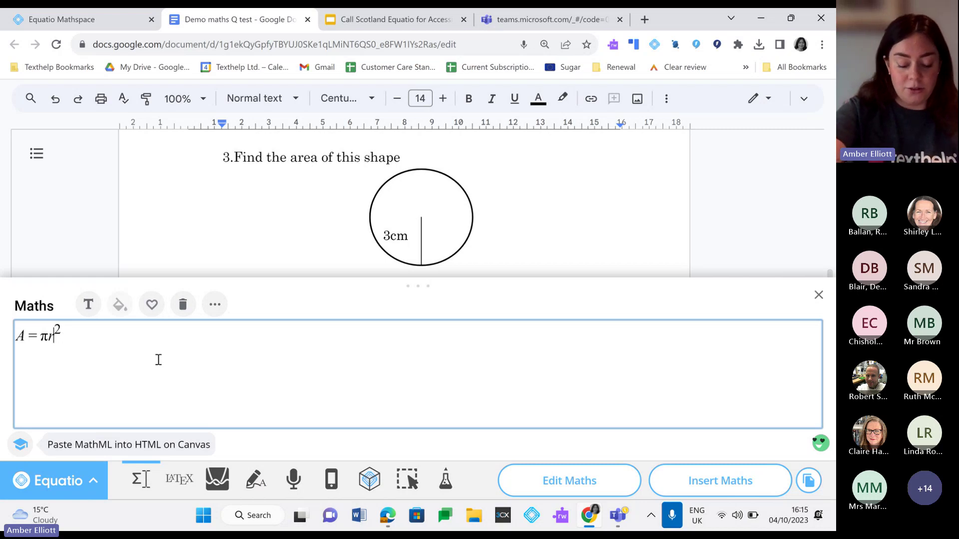
key(BackSpace)
text(3)
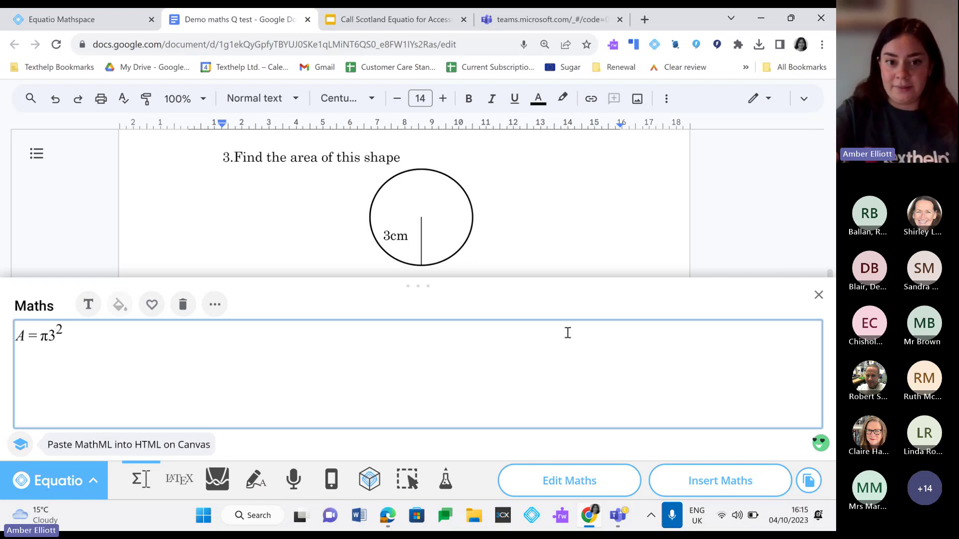
click(721, 479)
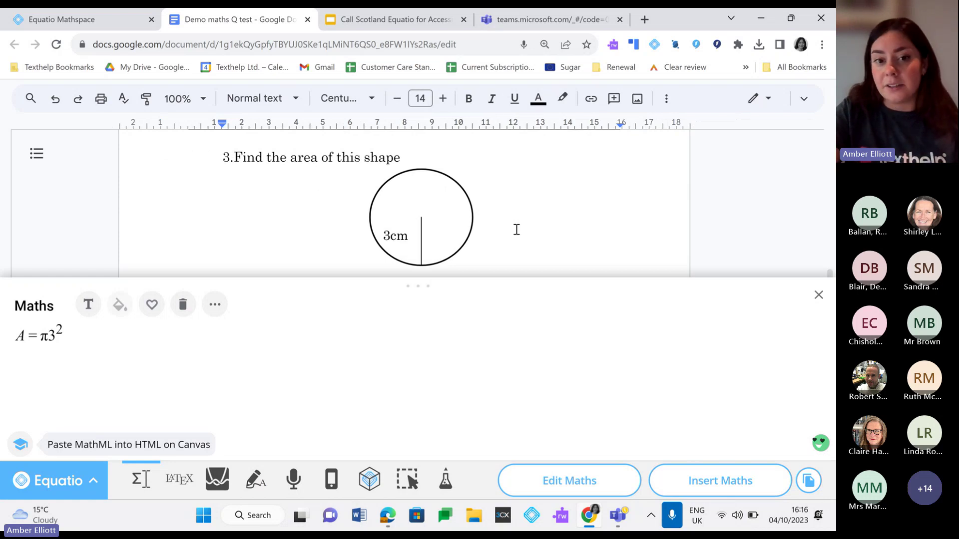
scroll(517, 230, down, 3)
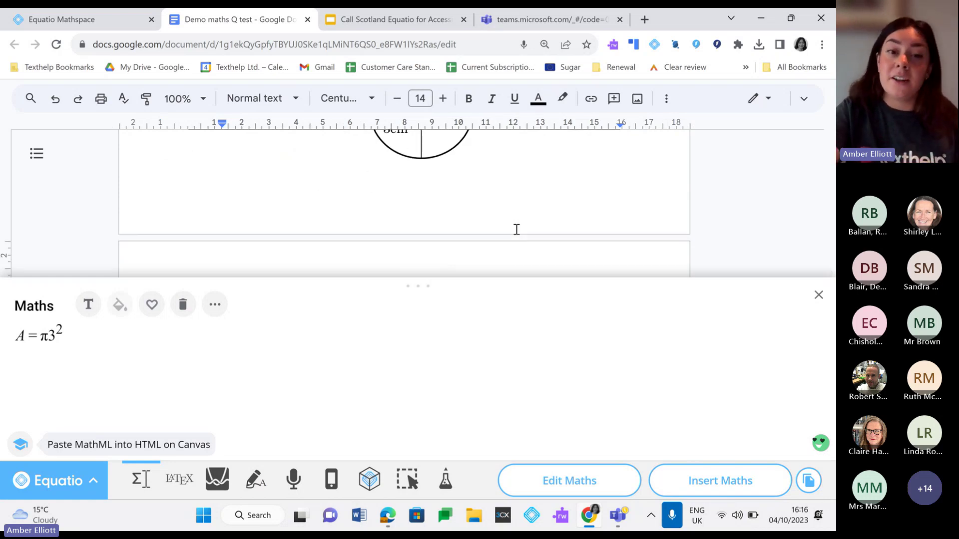
scroll(516, 230, down, 3)
- Place the cursor below A = π3² and empty the maths input box
click(378, 203)
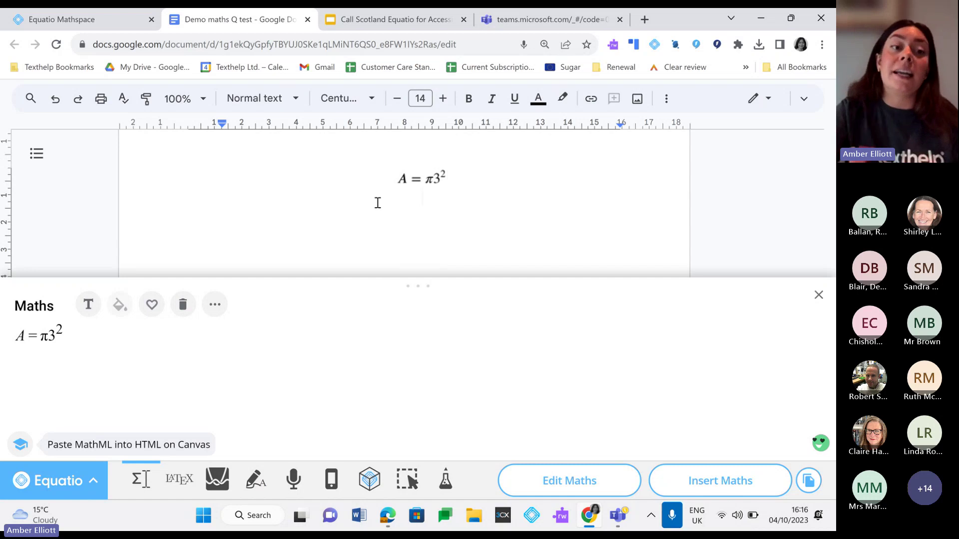
click(95, 334)
drag(95, 334, 13, 337)
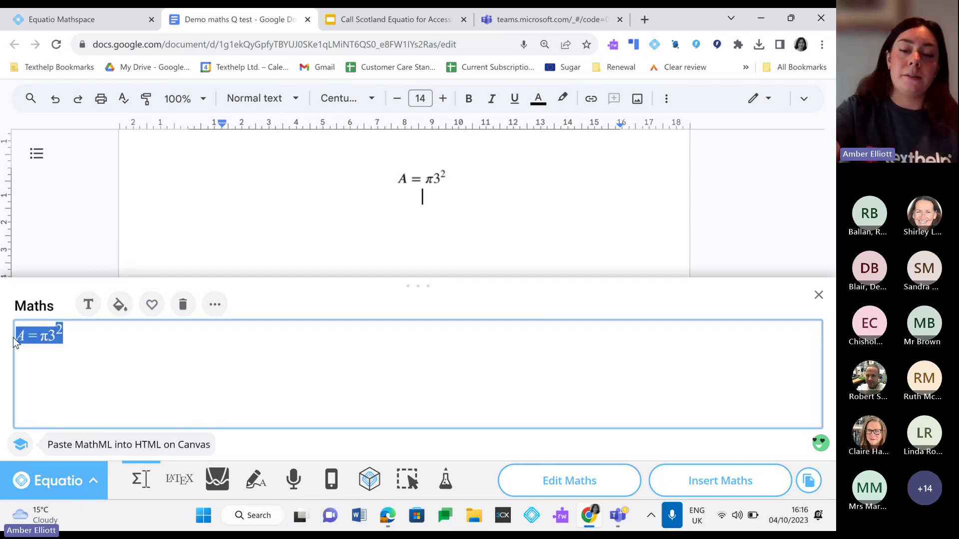
click(67, 351)
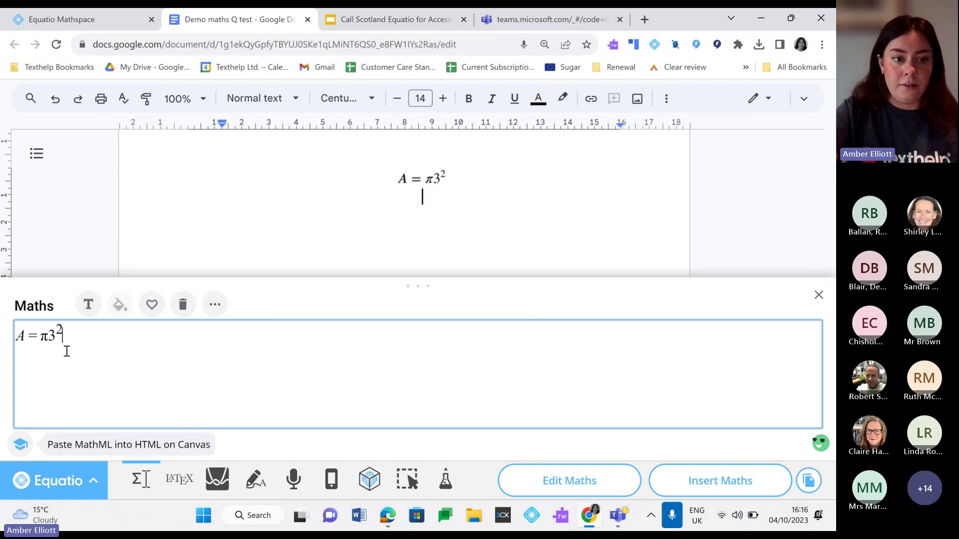
click(182, 306)
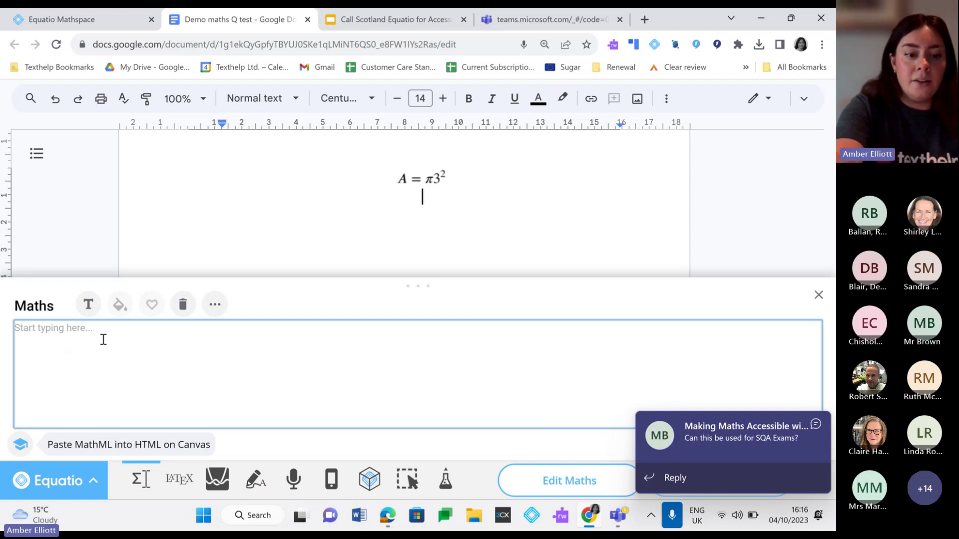
- Build = 9πcm² from autocomplete suggestions, insert it, and close the panel
text(eq)
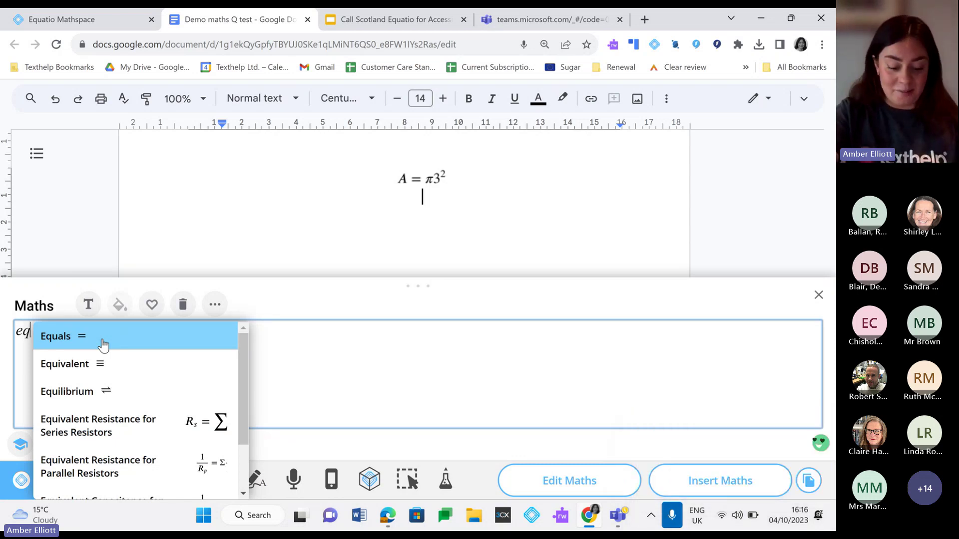
click(103, 344)
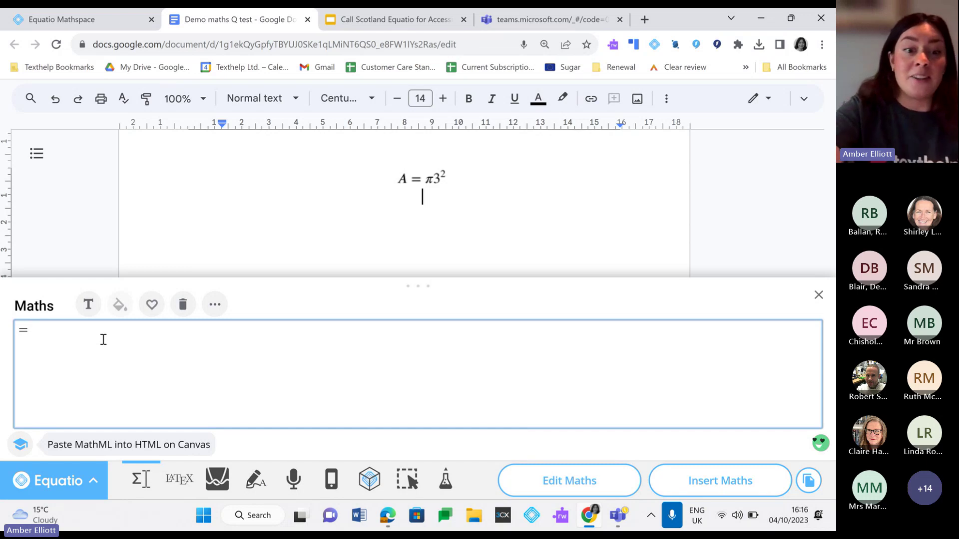
text(9pi)
click(84, 340)
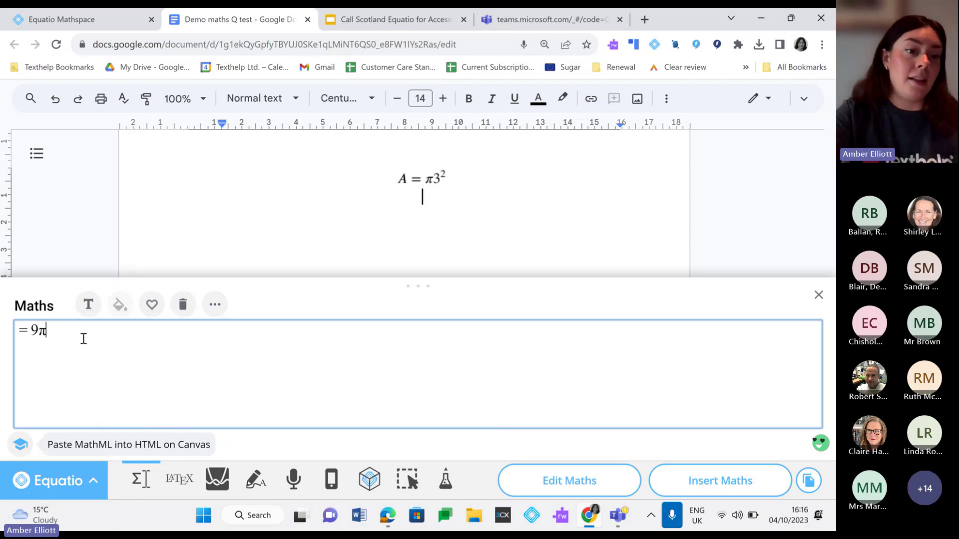
text(cm)
click(89, 356)
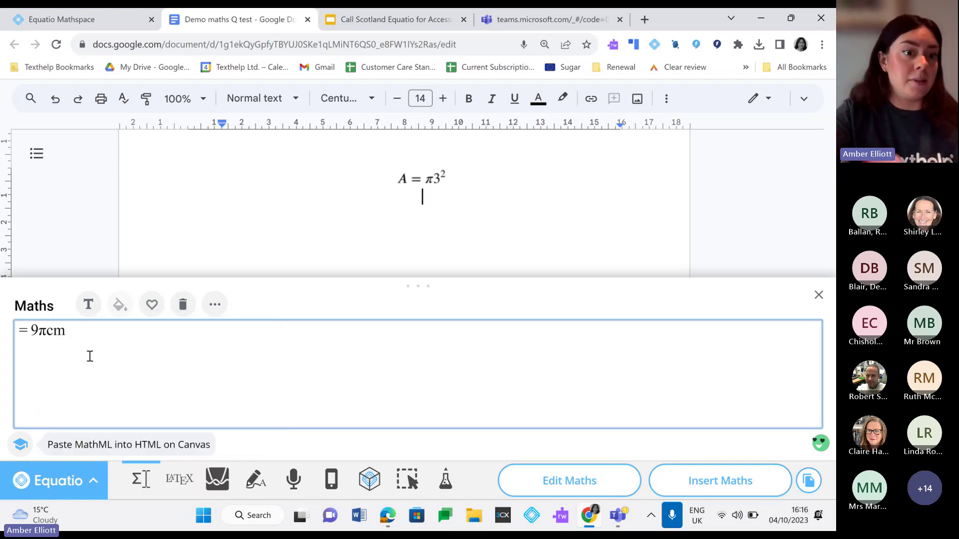
text(sq)
click(110, 337)
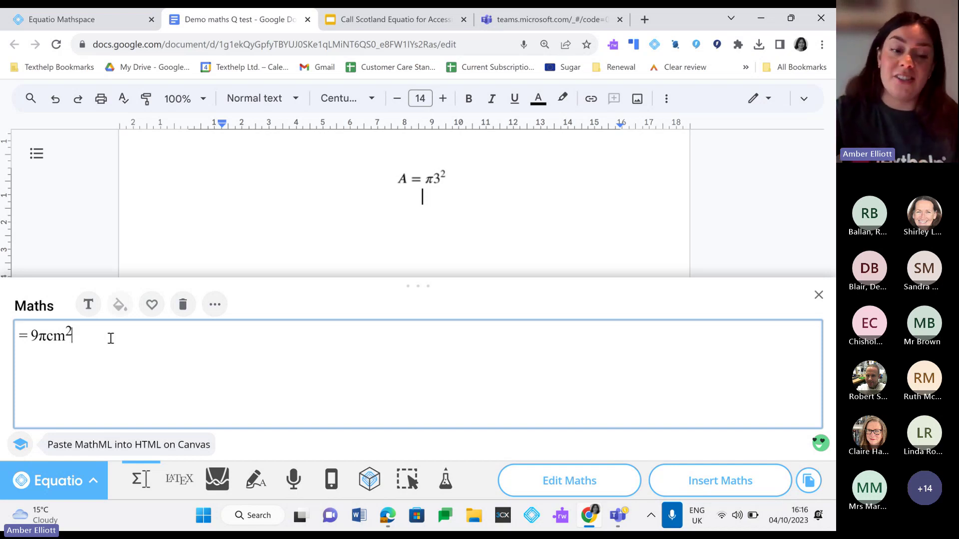
click(665, 496)
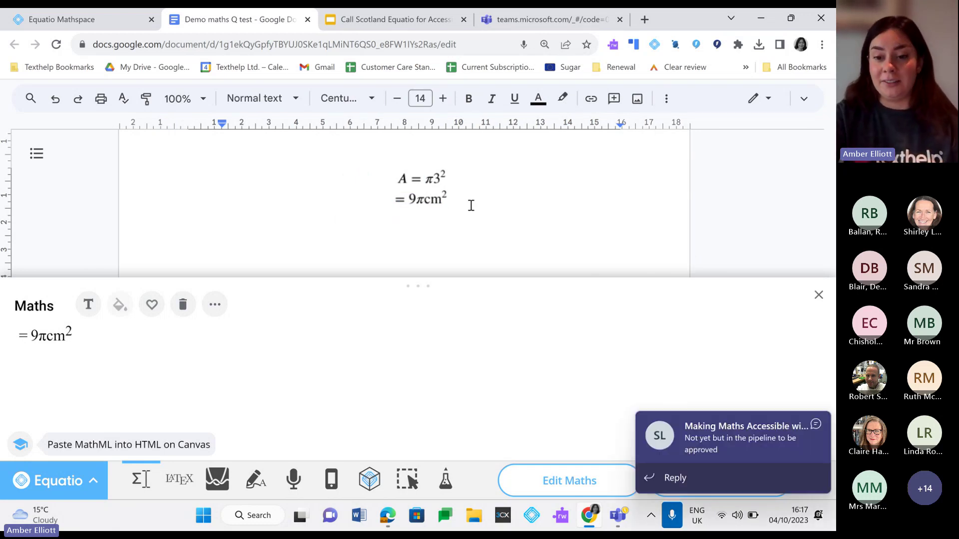
click(817, 296)
scroll(408, 241, down, 1)
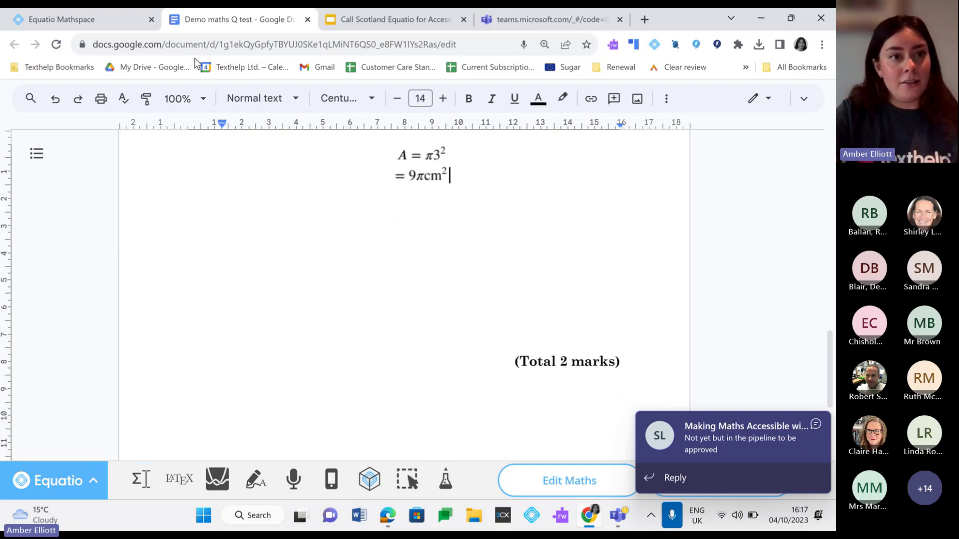
- Place an Angle smart shape on the Mathspace page
click(98, 19)
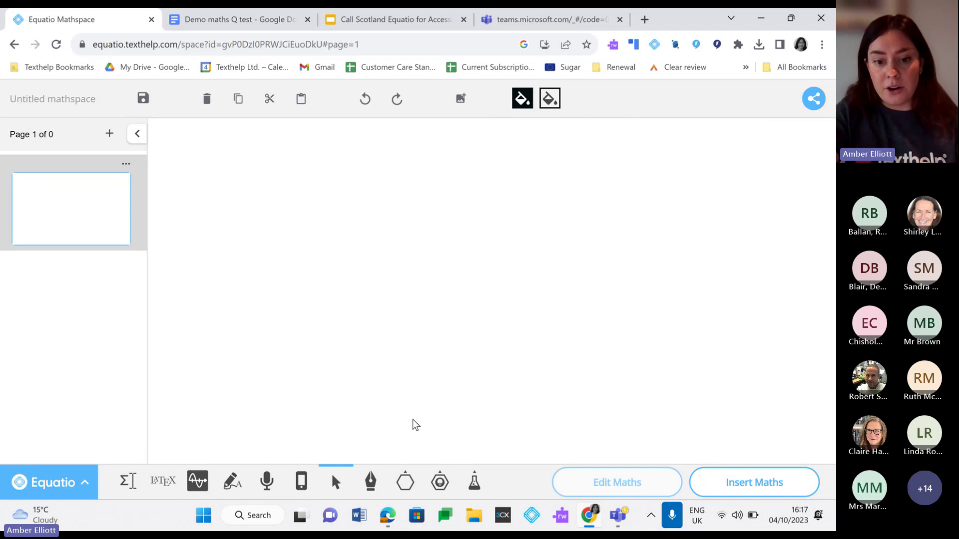
click(444, 482)
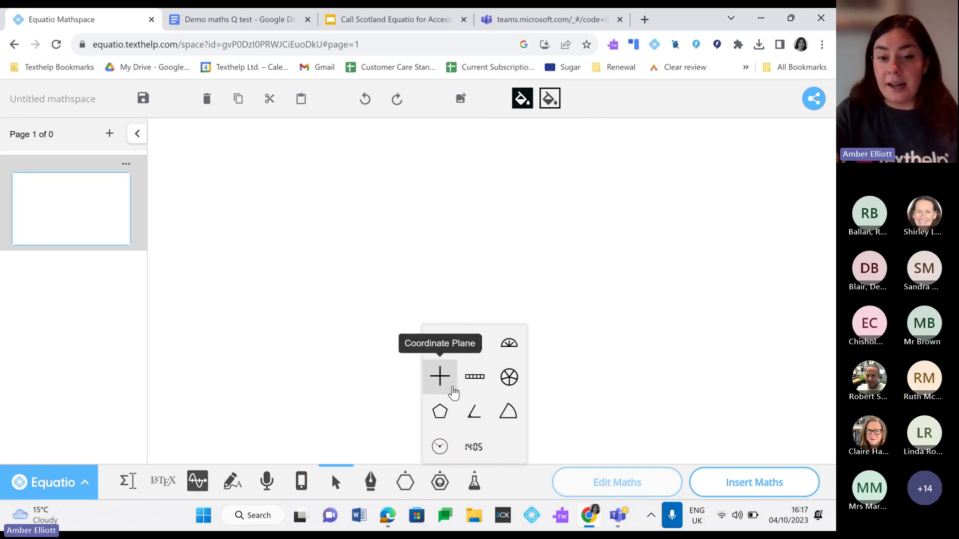
click(473, 410)
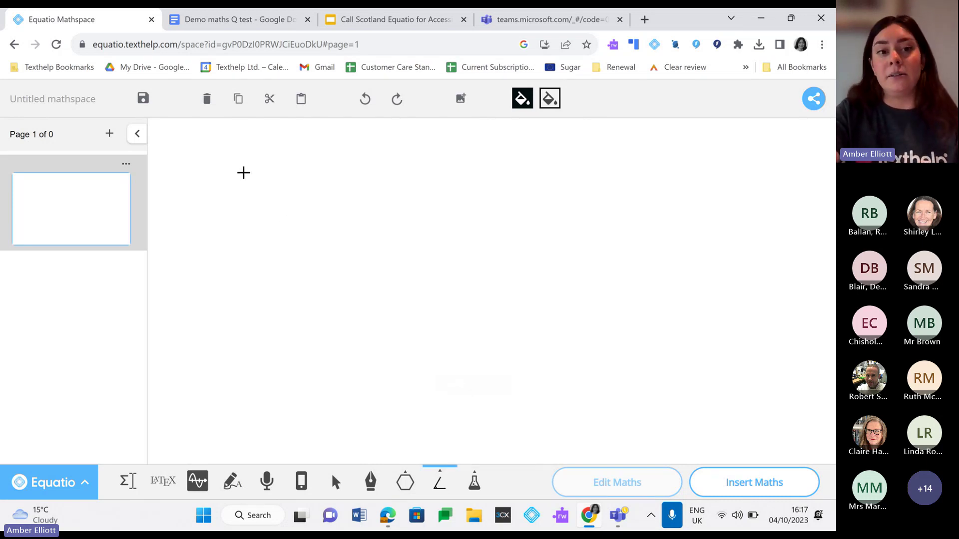
click(238, 169)
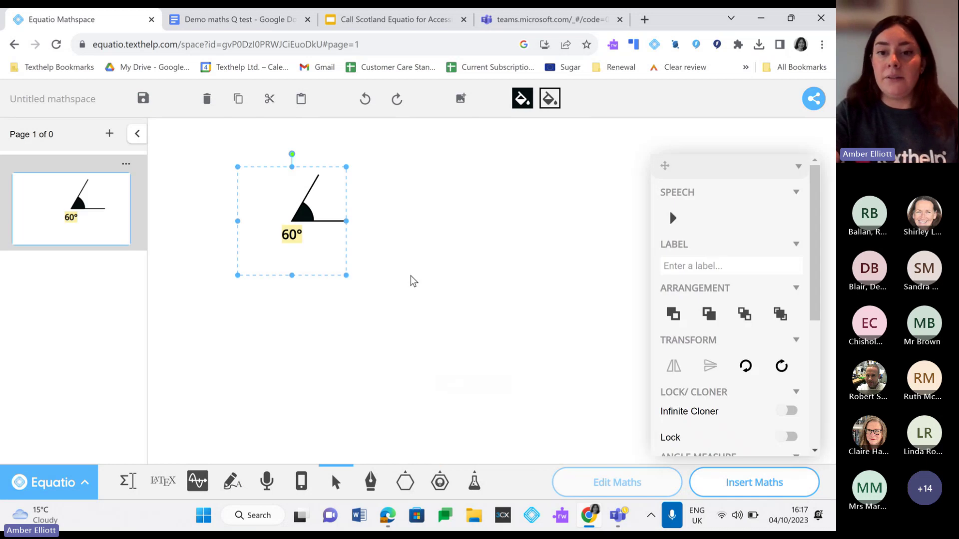
- Set the angle to 120°, hide its label, and enlarge it slightly
scroll(703, 310, down, 4)
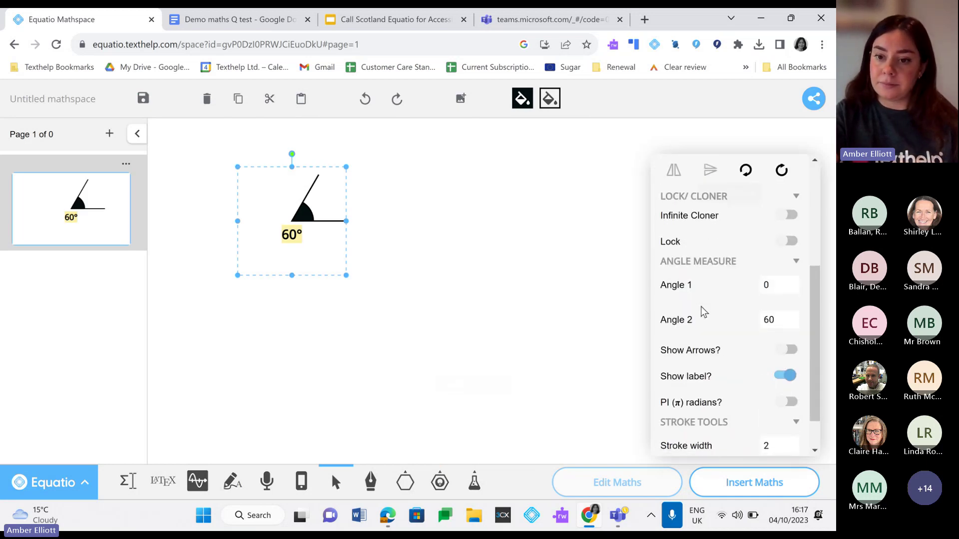
scroll(700, 307, down, 1)
click(771, 282)
double_click(771, 282)
text(120)
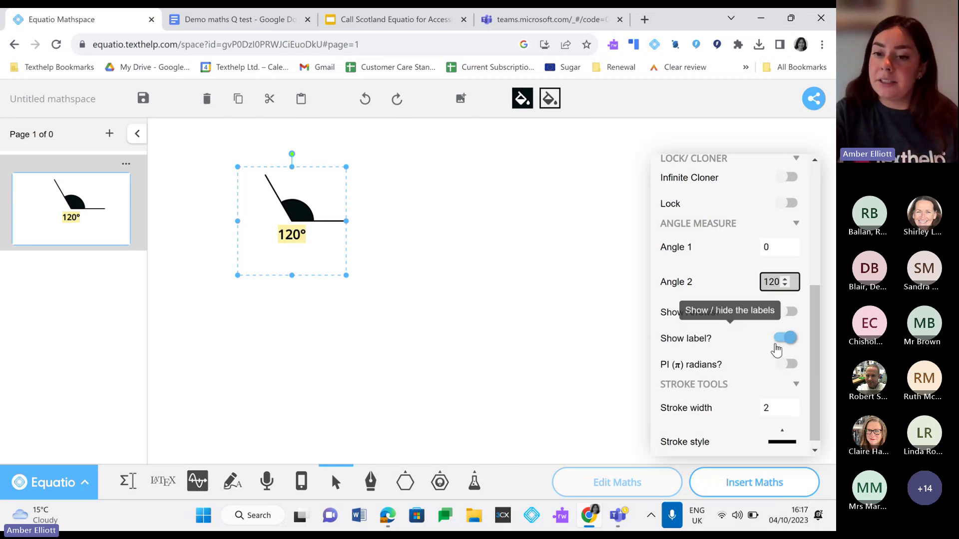
click(777, 340)
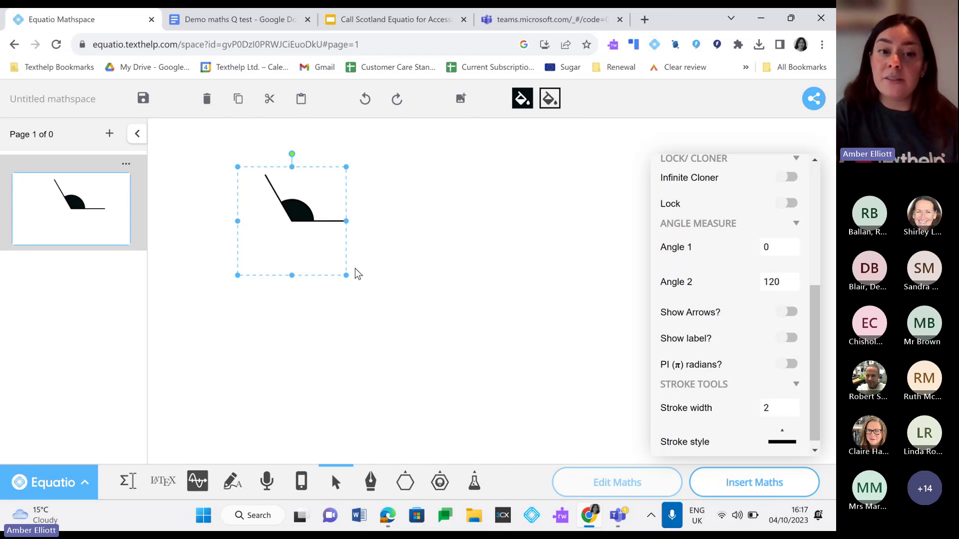
drag(346, 275, 373, 290)
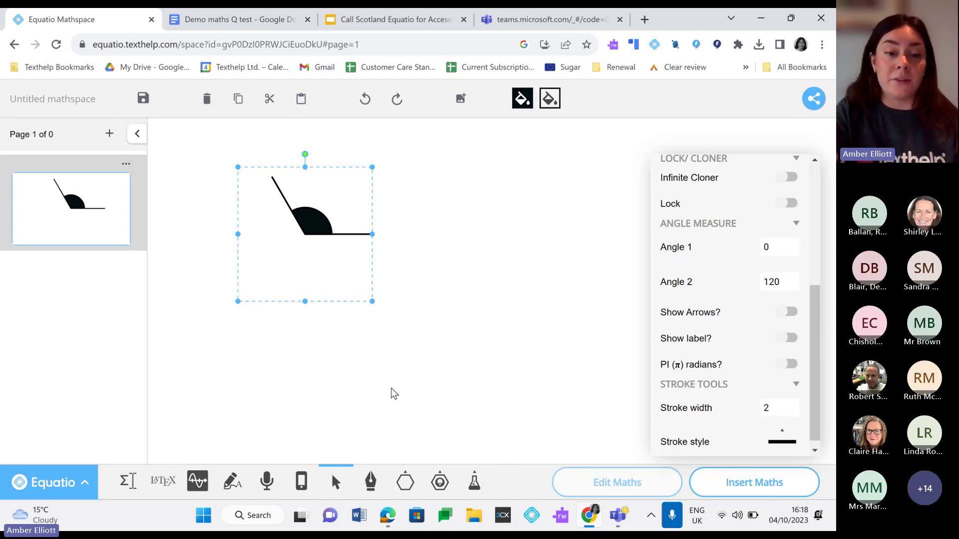
click(446, 481)
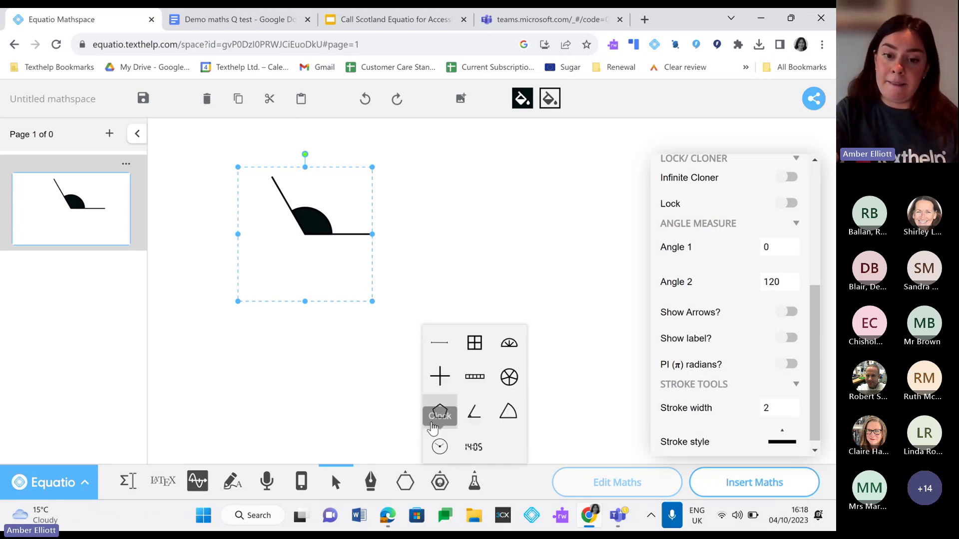
click(509, 350)
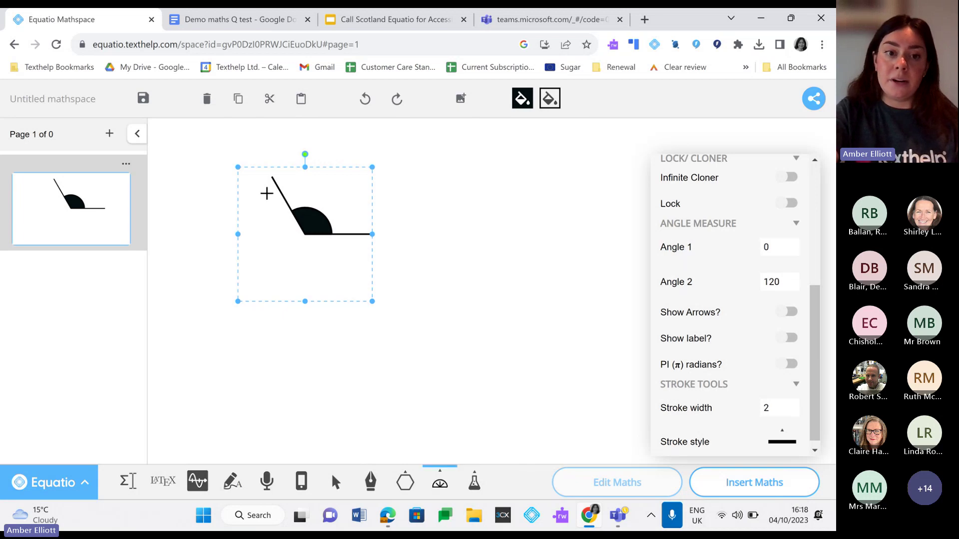
drag(230, 136, 398, 252)
drag(303, 211, 300, 215)
click(300, 267)
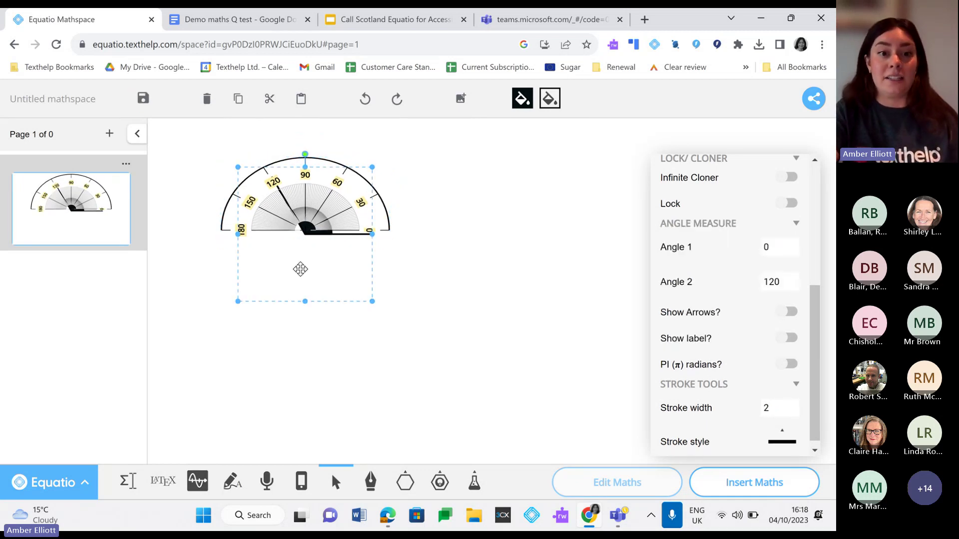
click(299, 194)
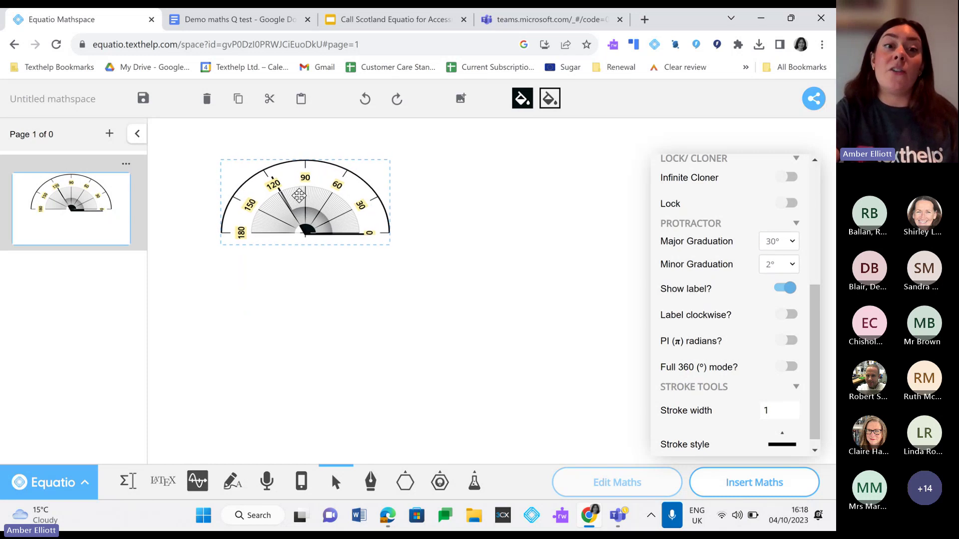
click(299, 196)
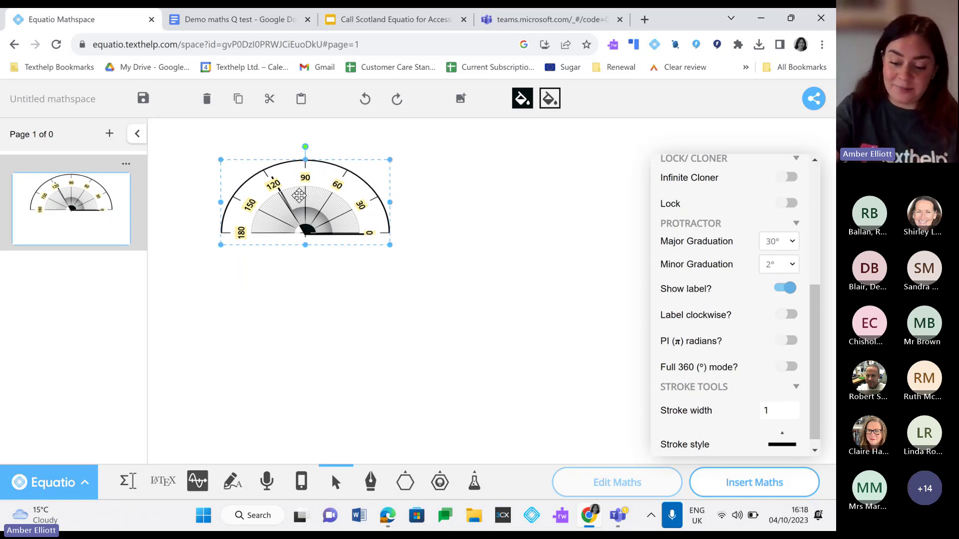
click(239, 284)
- Add a new blank page to Mathspace
click(107, 144)
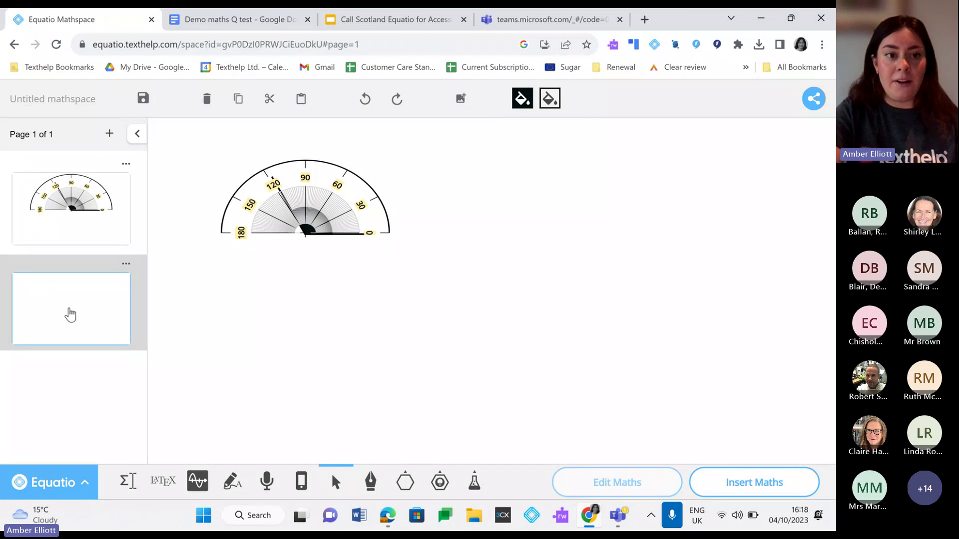
click(80, 238)
click(81, 291)
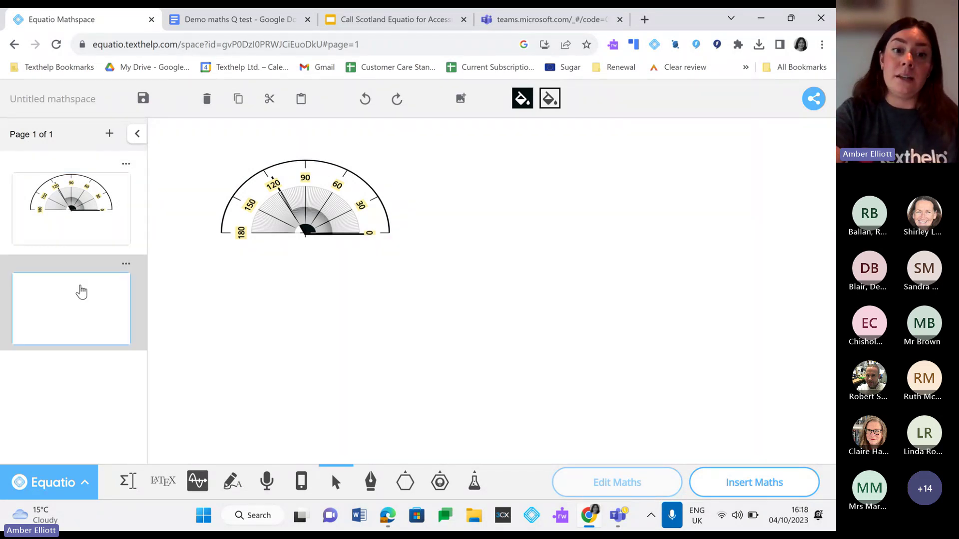
- Delete the protractor and the 120° angle marker from the page
click(259, 218)
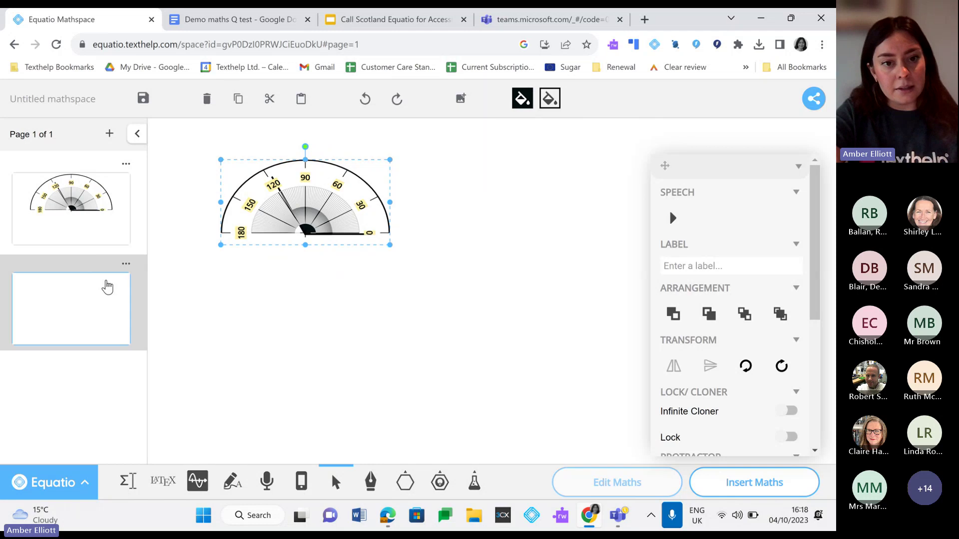
key(Delete)
click(302, 222)
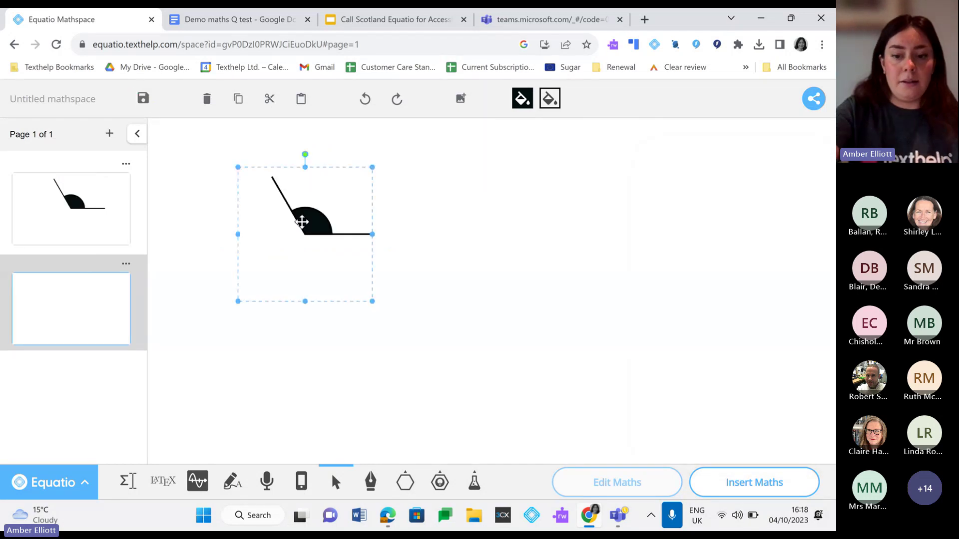
key(Delete)
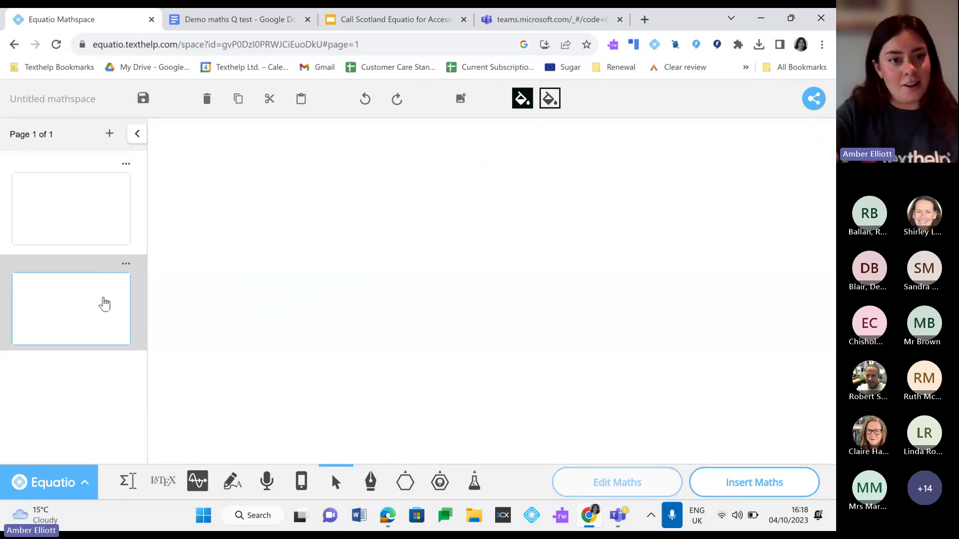
- Open the full searchable list of shapes from the basic shapes palette, clearing the old search
click(407, 481)
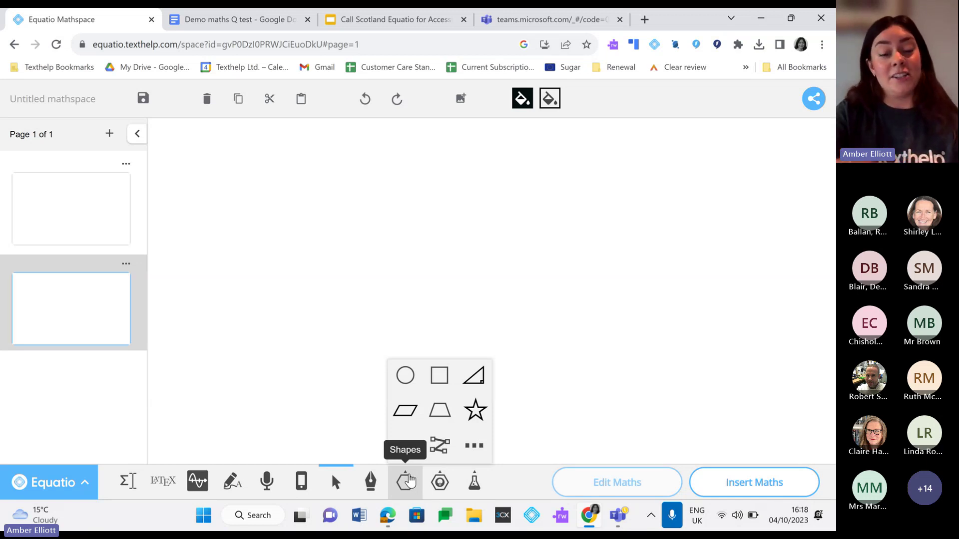
click(480, 456)
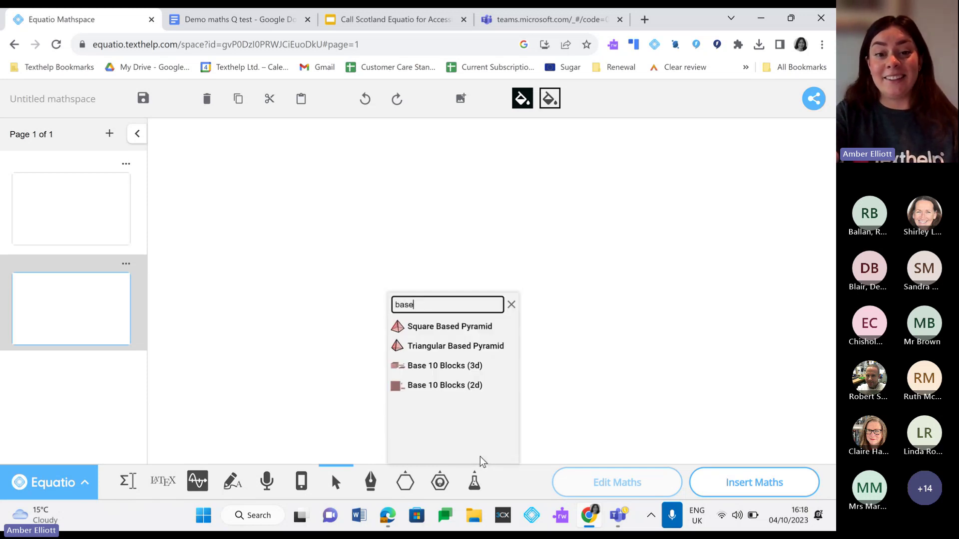
click(511, 305)
click(511, 305)
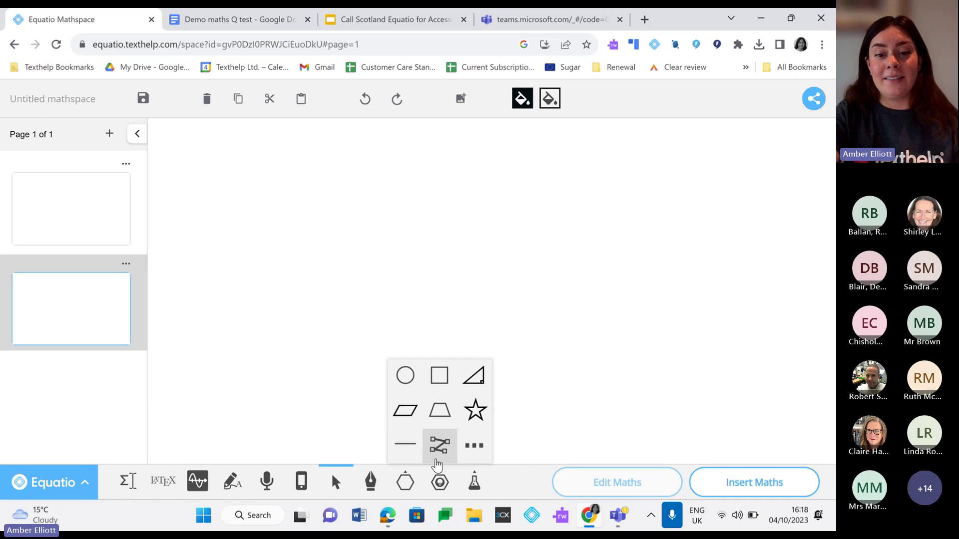
click(474, 445)
scroll(442, 377, down, 15)
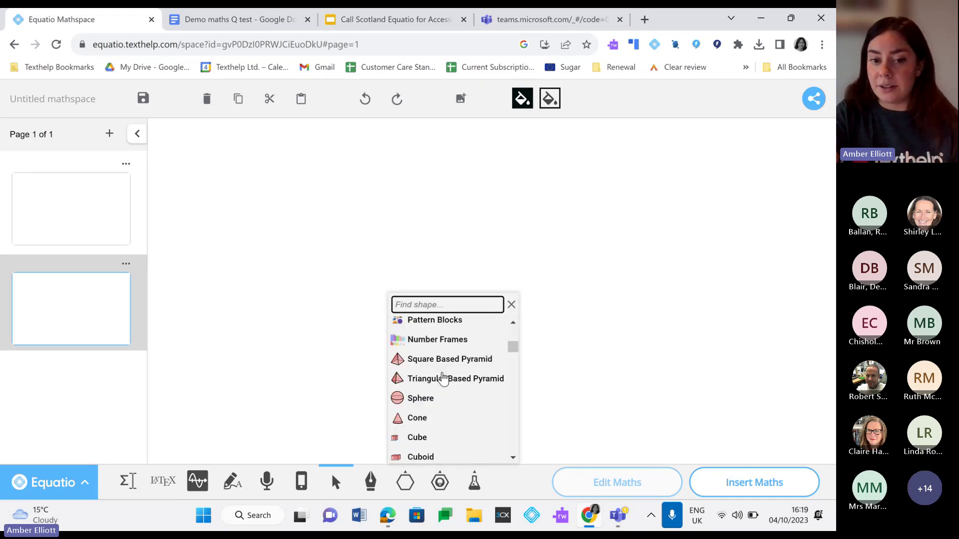
scroll(443, 378, down, 6)
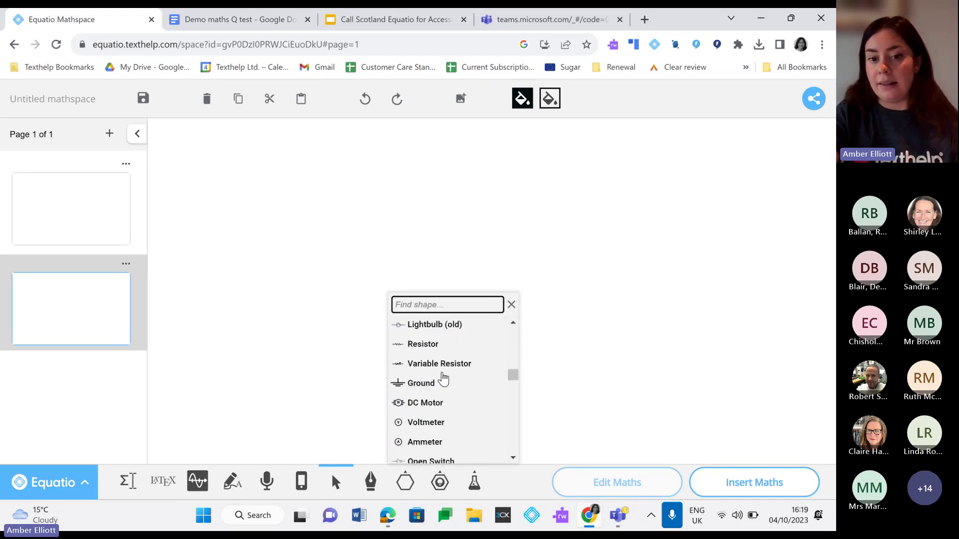
- Search shapes for 'bas' and place the Base 10 Blocks (3d) set on the page
click(435, 298)
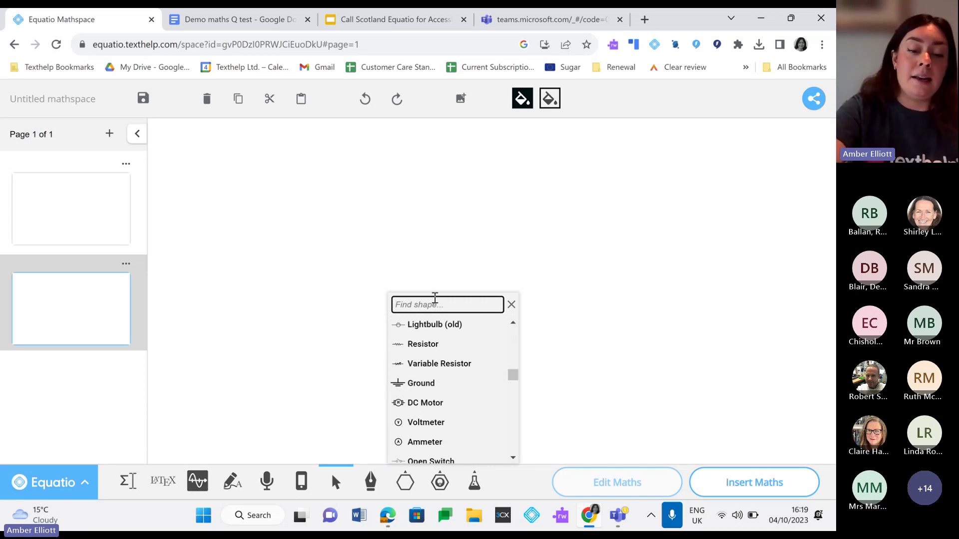
text(3d)
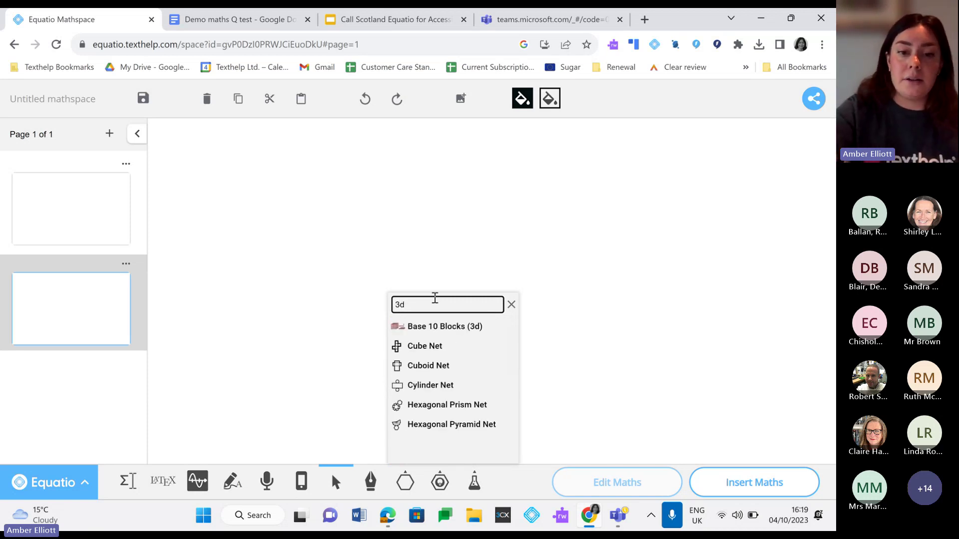
key(BackSpace)
key(BackSpace)
text(bas)
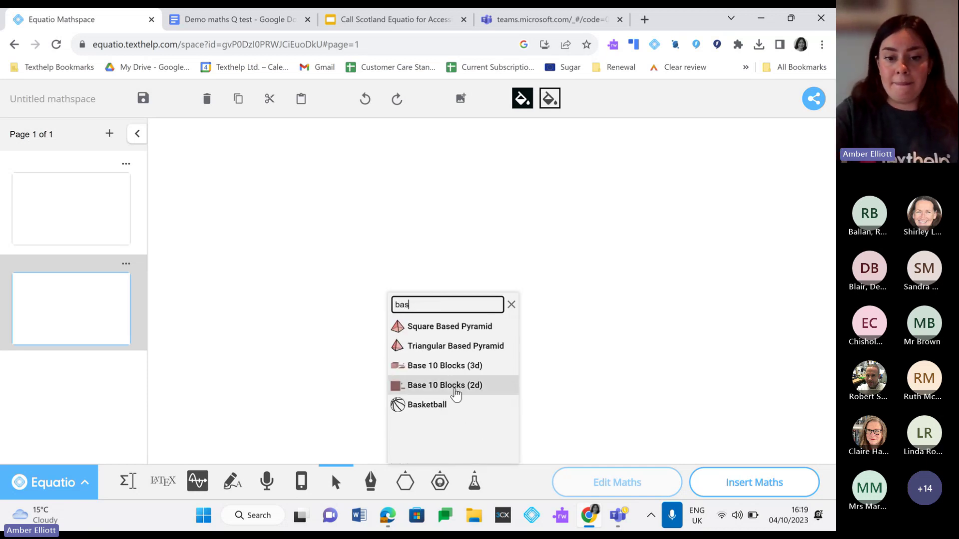
click(451, 369)
drag(219, 176, 465, 343)
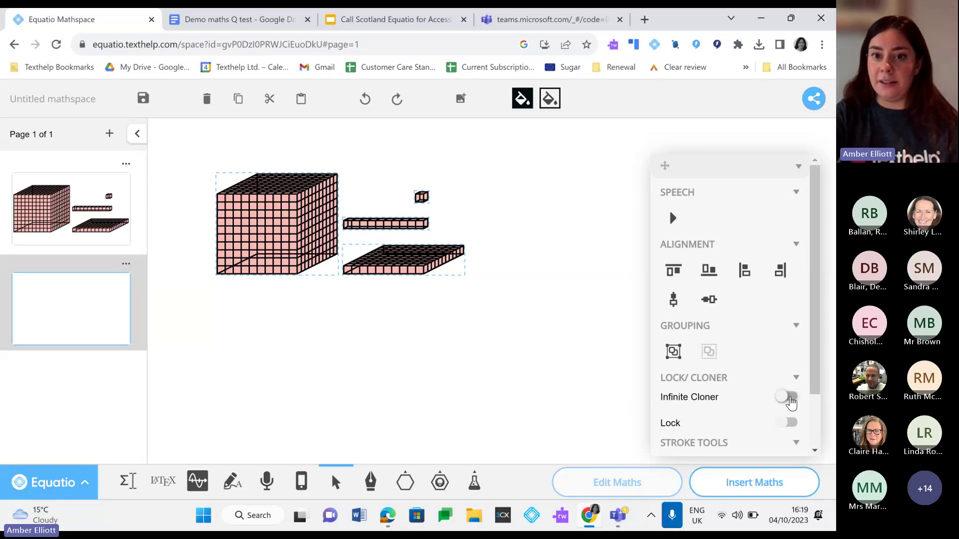
- Turn on Infinite Cloner for the base-10 blocks and apply the setting
click(789, 398)
click(790, 399)
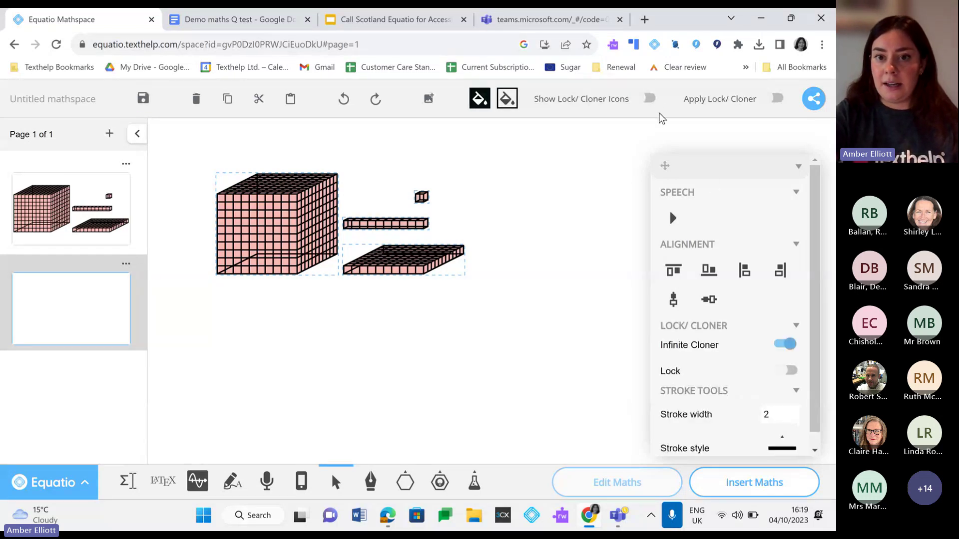
click(778, 99)
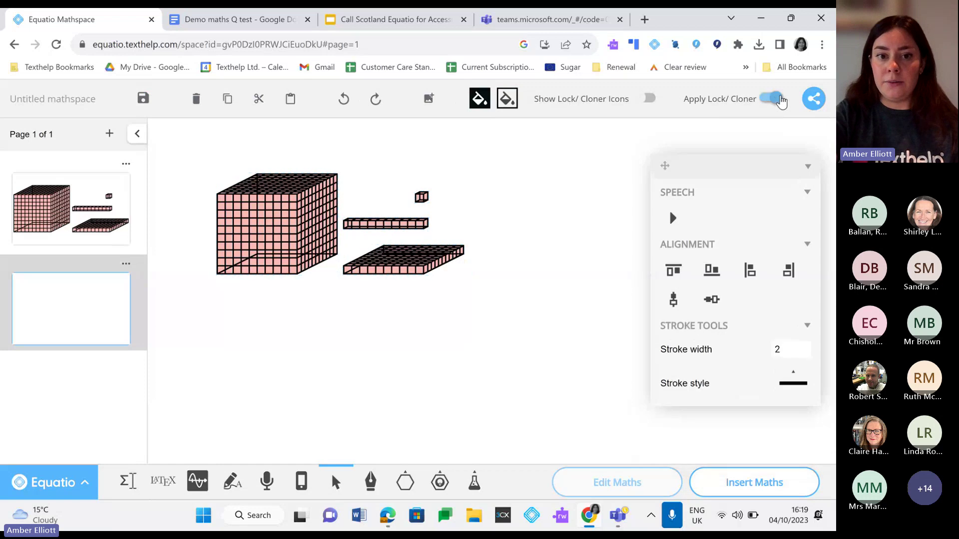
mouse_move(382, 250)
mouse_down()
mouse_move(328, 325)
mouse_move(351, 313)
mouse_up()
- Clone two ten rods and three unit cubes below the original blocks
mouse_move(391, 225)
mouse_down()
mouse_move(331, 338)
mouse_move(302, 357)
mouse_up()
mouse_move(368, 225)
mouse_down()
mouse_move(313, 326)
mouse_move(296, 334)
mouse_up()
mouse_move(418, 199)
mouse_down()
mouse_move(377, 345)
mouse_move(267, 384)
mouse_up()
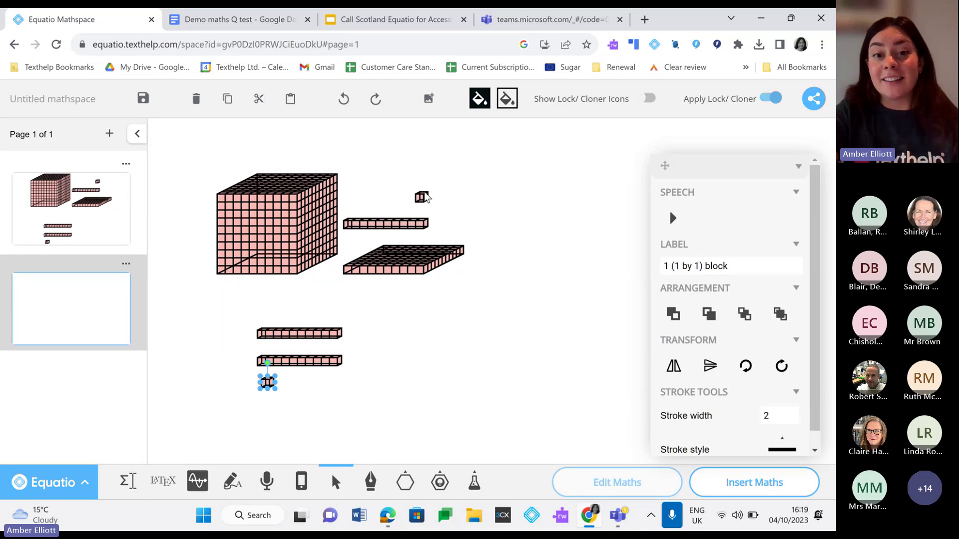
mouse_move(421, 198)
mouse_down()
mouse_move(449, 255)
mouse_move(287, 393)
mouse_move(291, 386)
mouse_up()
mouse_move(421, 197)
mouse_down()
mouse_move(337, 392)
mouse_move(312, 385)
mouse_up()
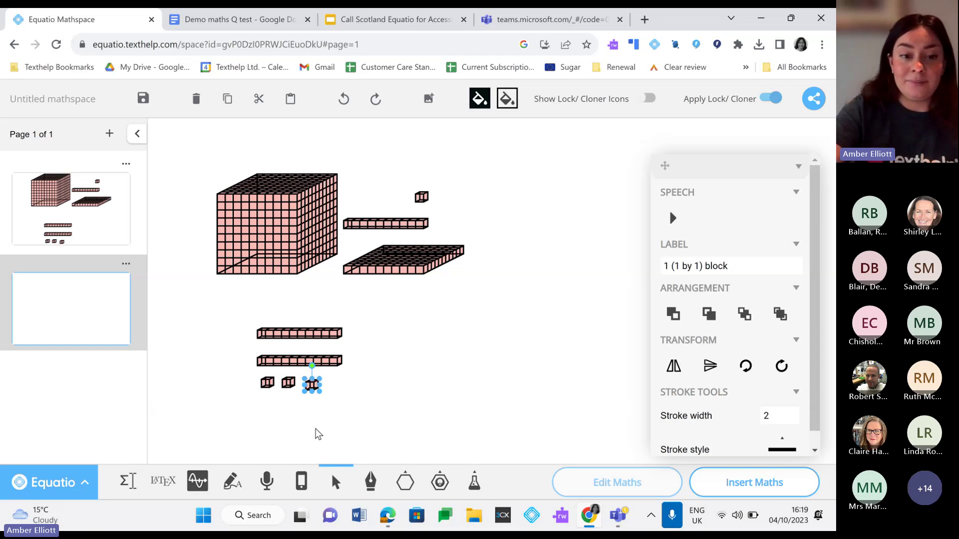
- Hand-write '23' beside the cloned rods and cubes with the Freehand pen and circle it
click(369, 479)
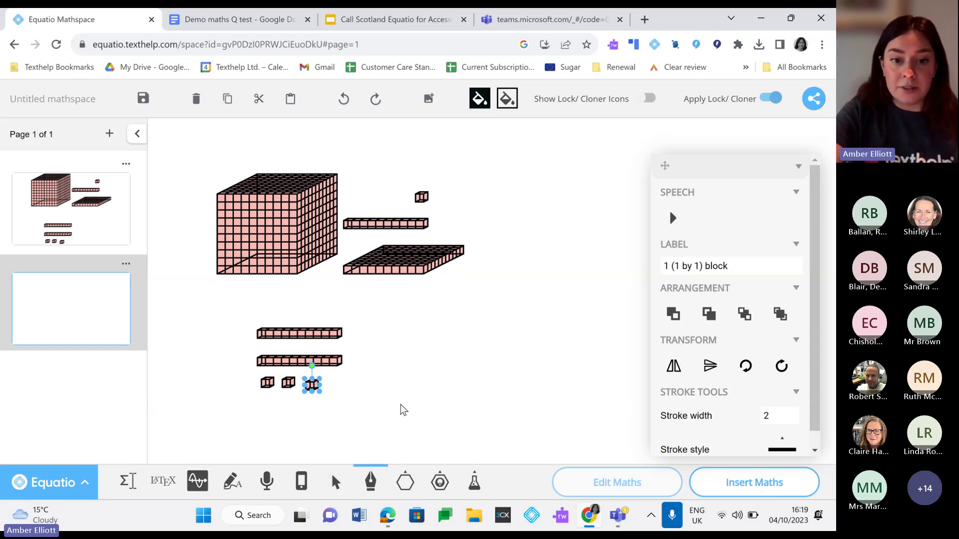
mouse_move(400, 335)
mouse_down()
mouse_move(410, 367)
mouse_move(390, 372)
mouse_move(427, 373)
mouse_up()
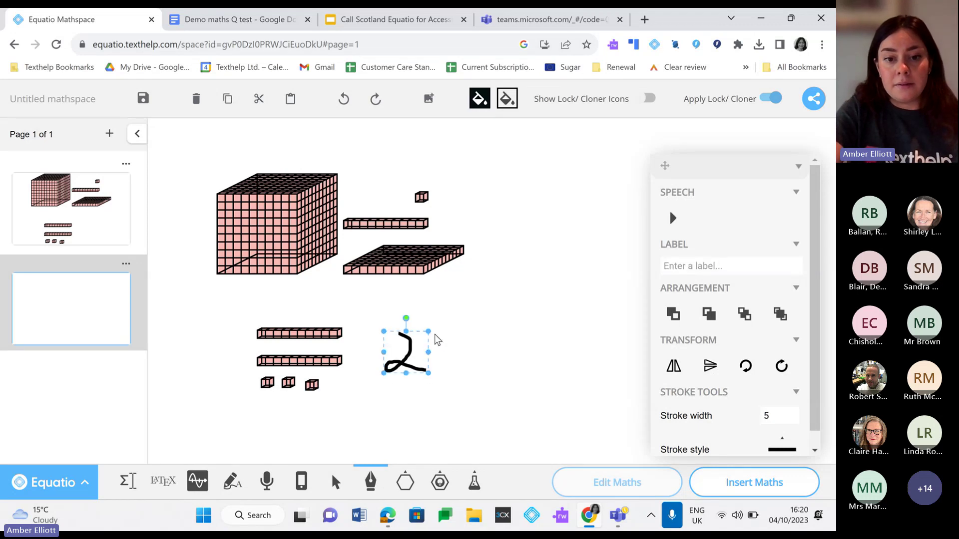
mouse_move(435, 333)
mouse_down()
mouse_move(458, 374)
mouse_move(436, 368)
mouse_up()
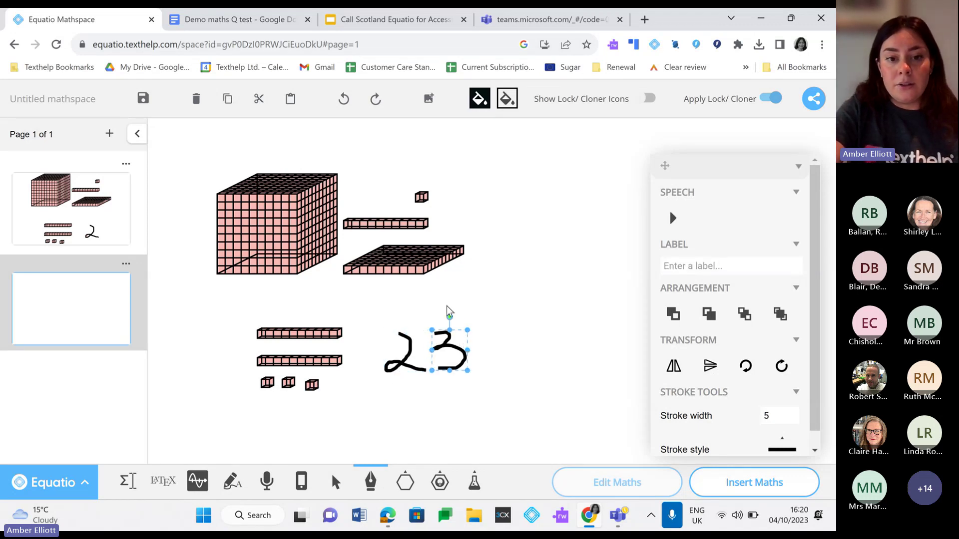
mouse_move(448, 304)
mouse_down()
mouse_move(369, 342)
mouse_move(456, 428)
mouse_move(488, 314)
mouse_move(445, 300)
mouse_move(437, 313)
mouse_up()
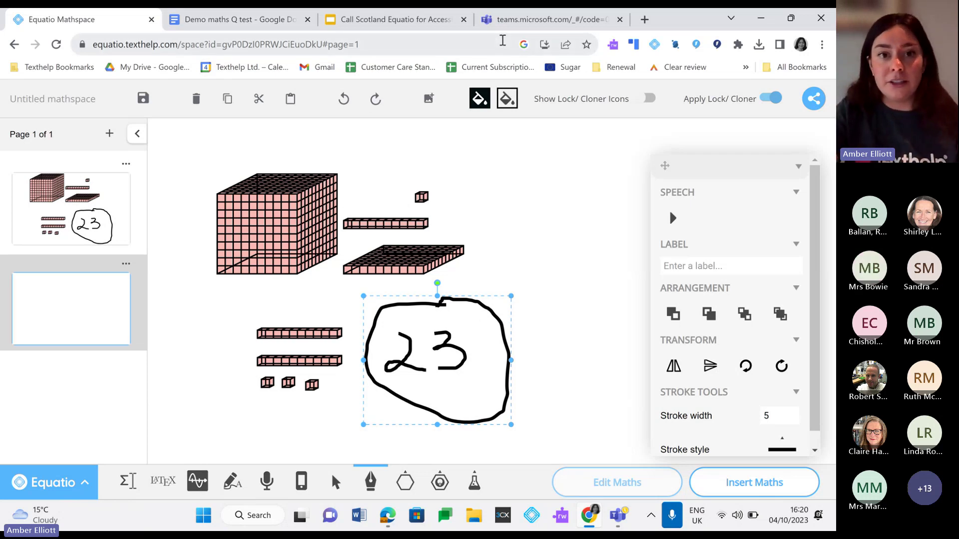
- Present the Equatio for Accessibility slideshow in Google Slides through to slide 15
click(373, 13)
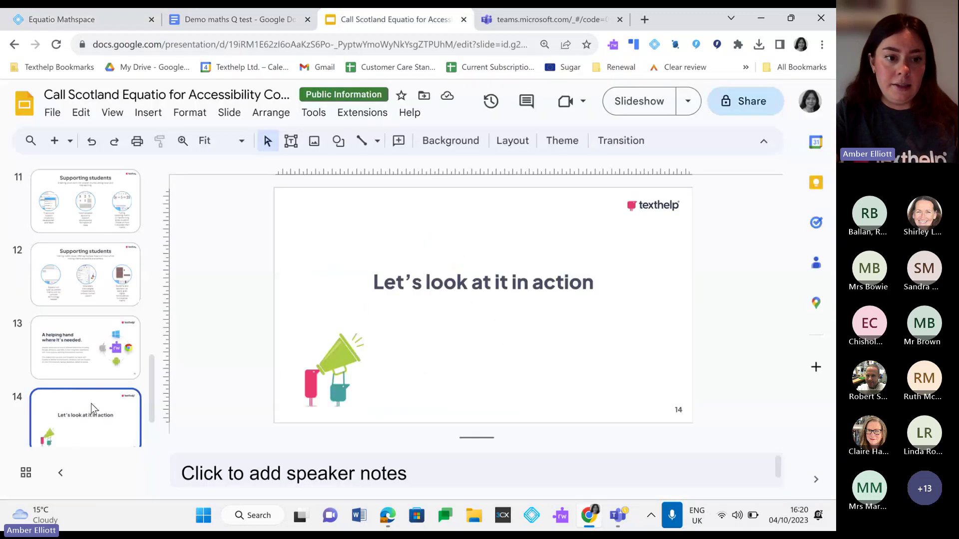
click(111, 114)
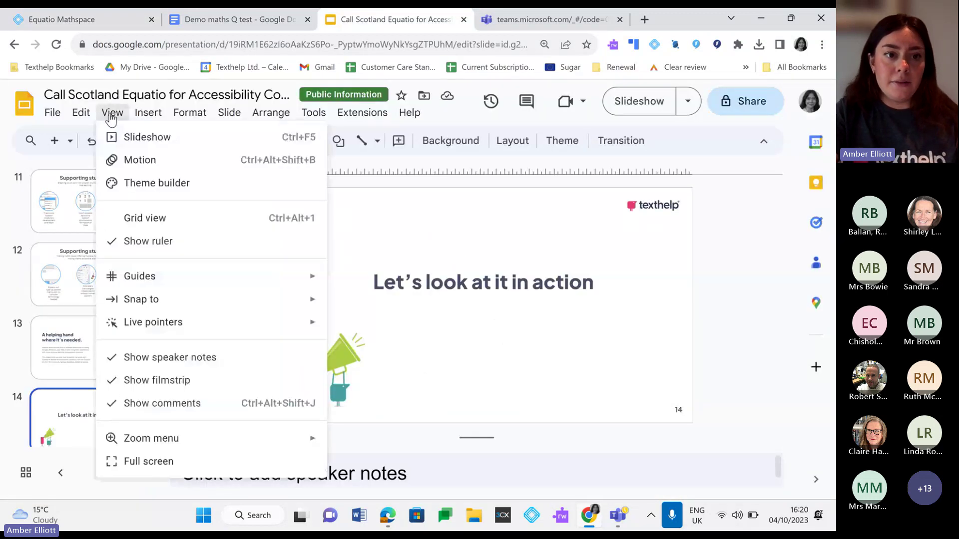
click(145, 136)
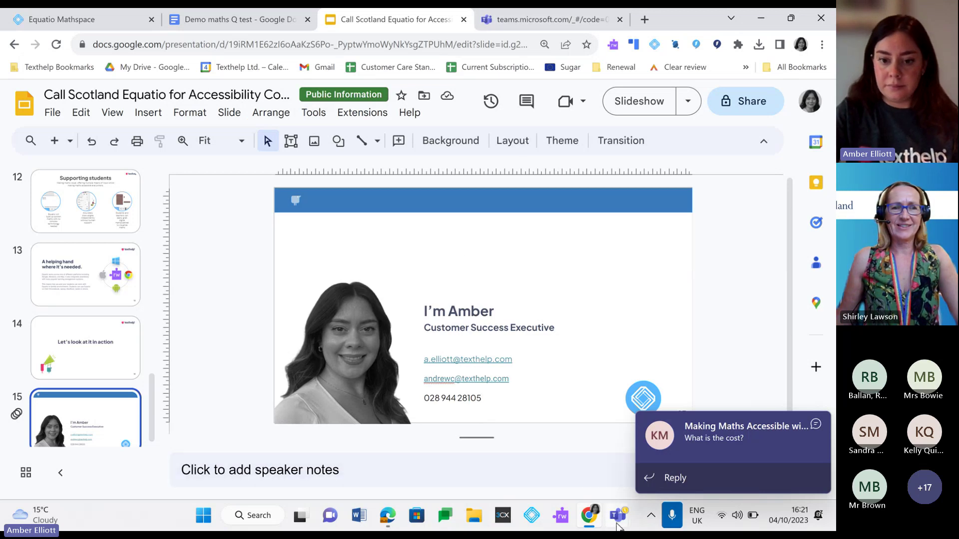
- Bring the Making Maths Accessible Teams meeting window to the front from the taskbar
mouse_move(618, 516)
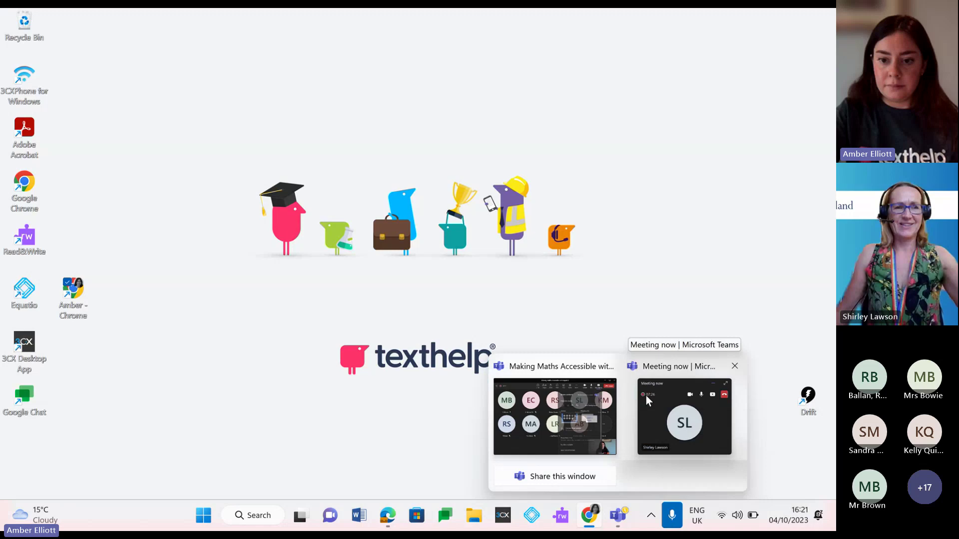
mouse_move(611, 428)
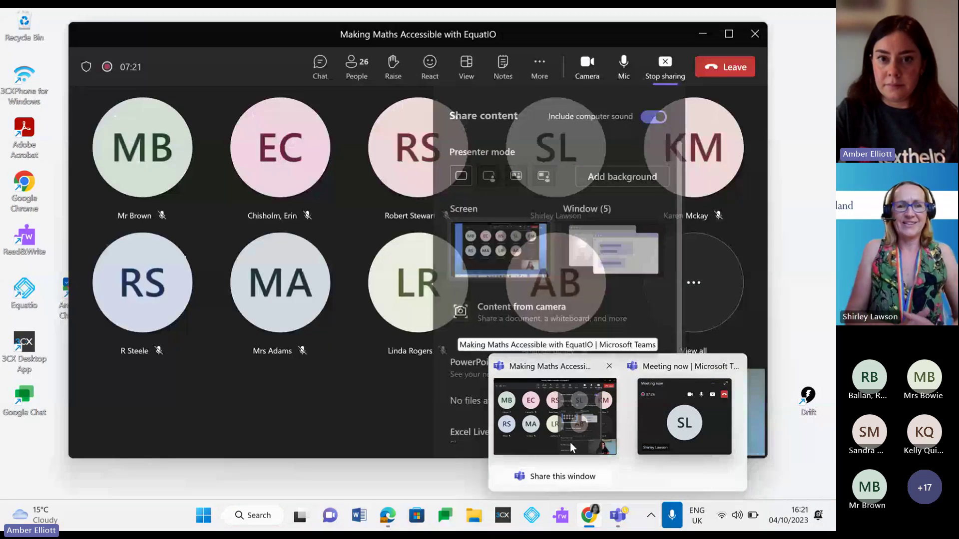
click(571, 443)
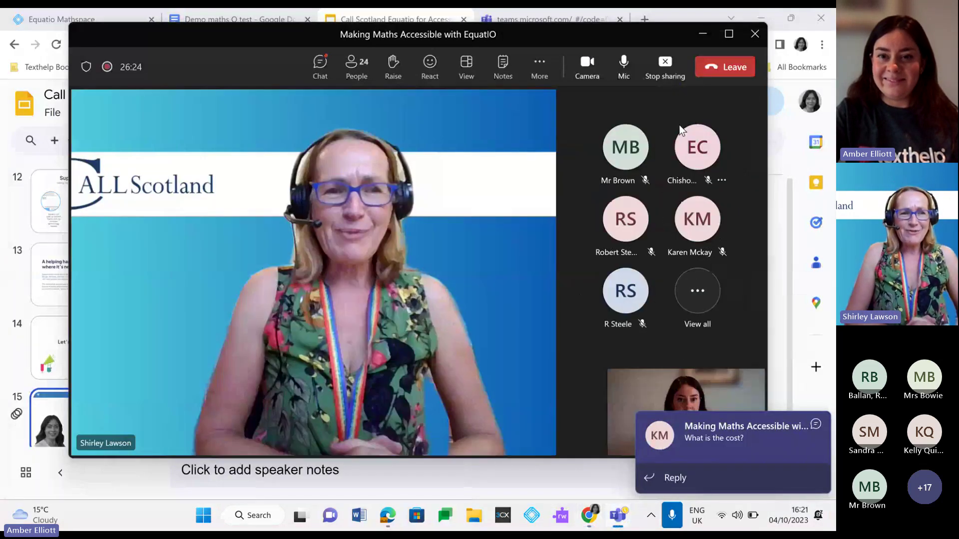
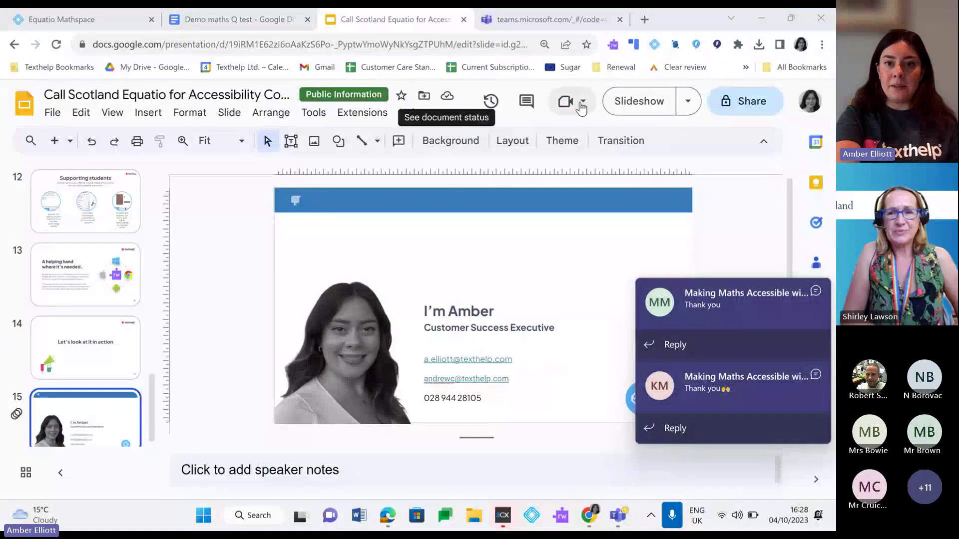
- Start the Equatio deck as a full-screen slideshow from View > Slideshow, beginning at slide 15
click(112, 114)
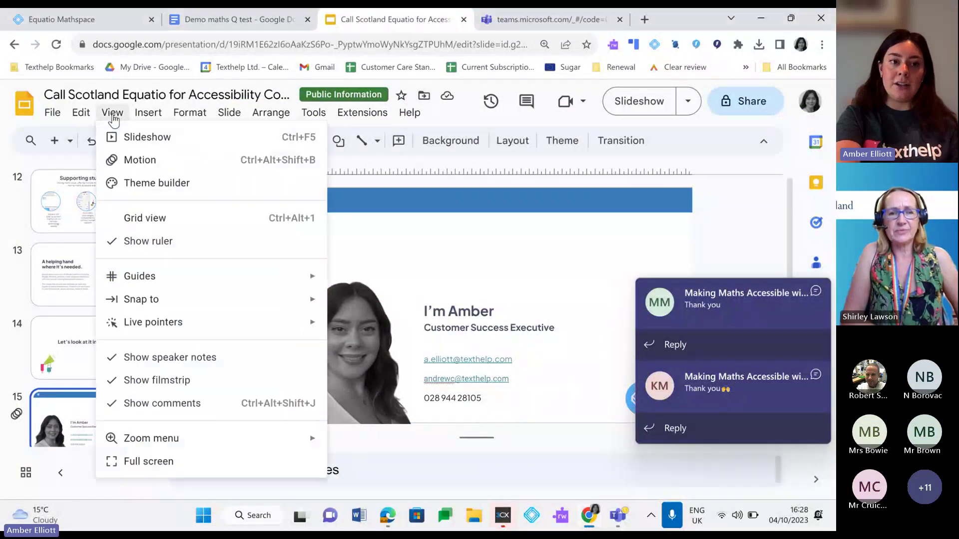
click(125, 134)
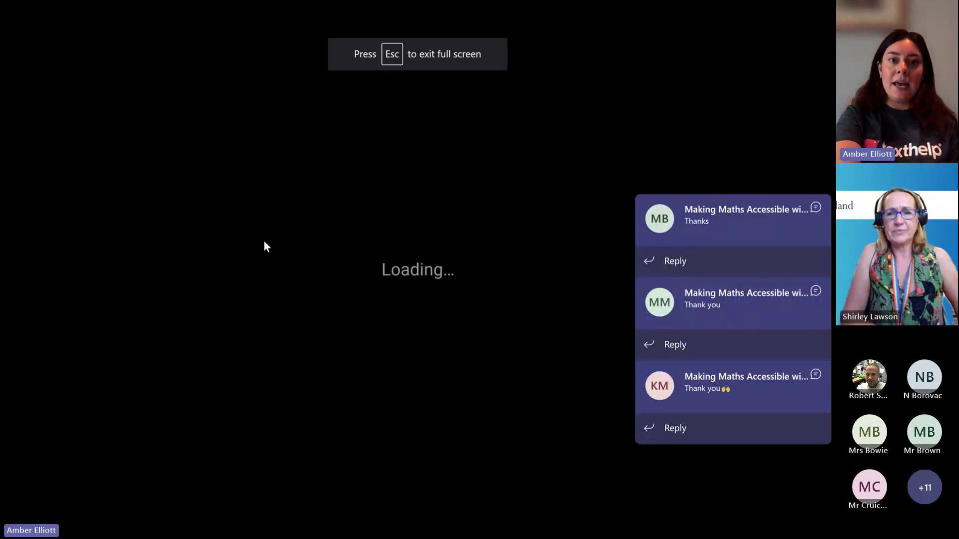